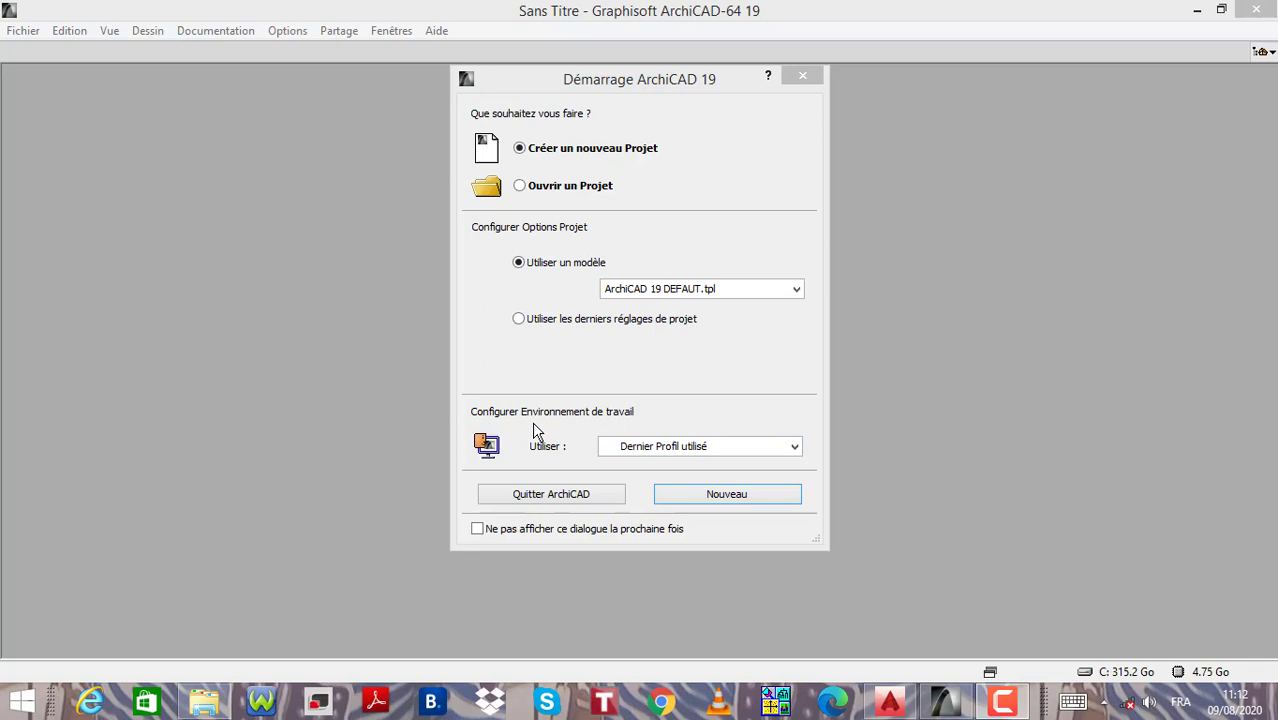
Create a new project from the ArchiCAD 19 DEFAUT.tpl template using the Profil par défaut work environment.
{"action": "left_click", "coordinate": [796, 452]}
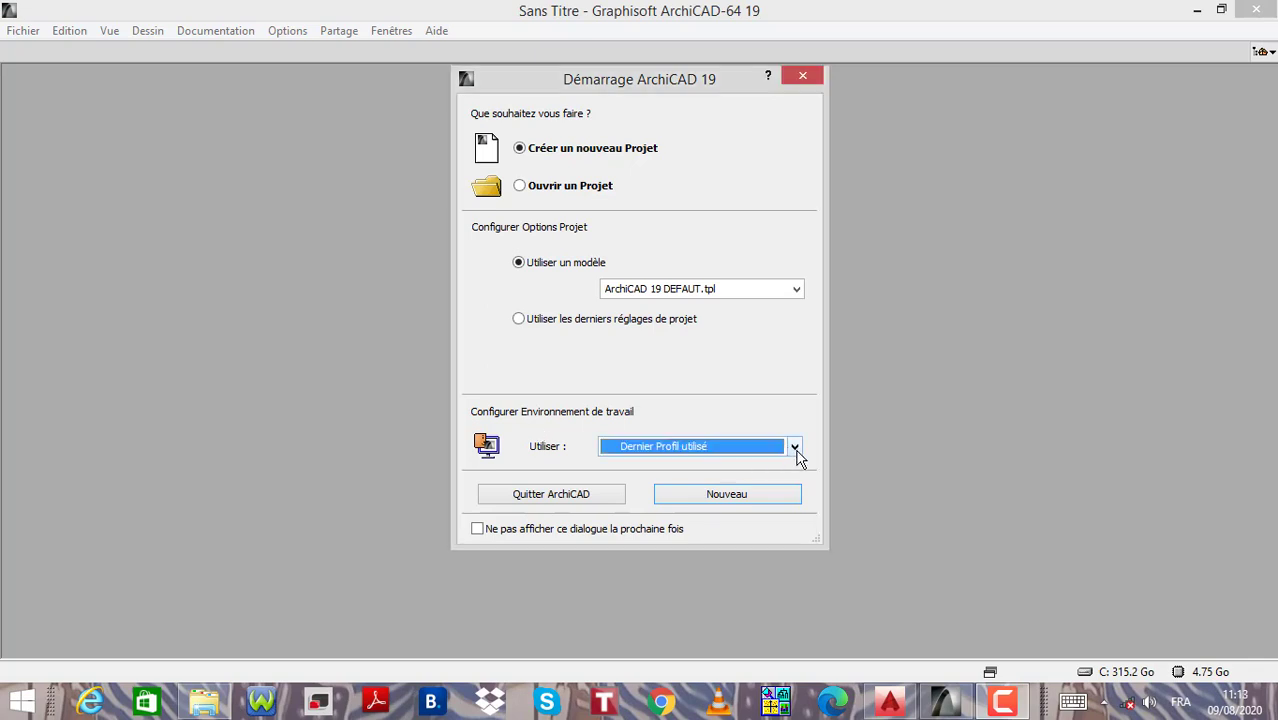
{"action": "left_click", "coordinate": [698, 479]}
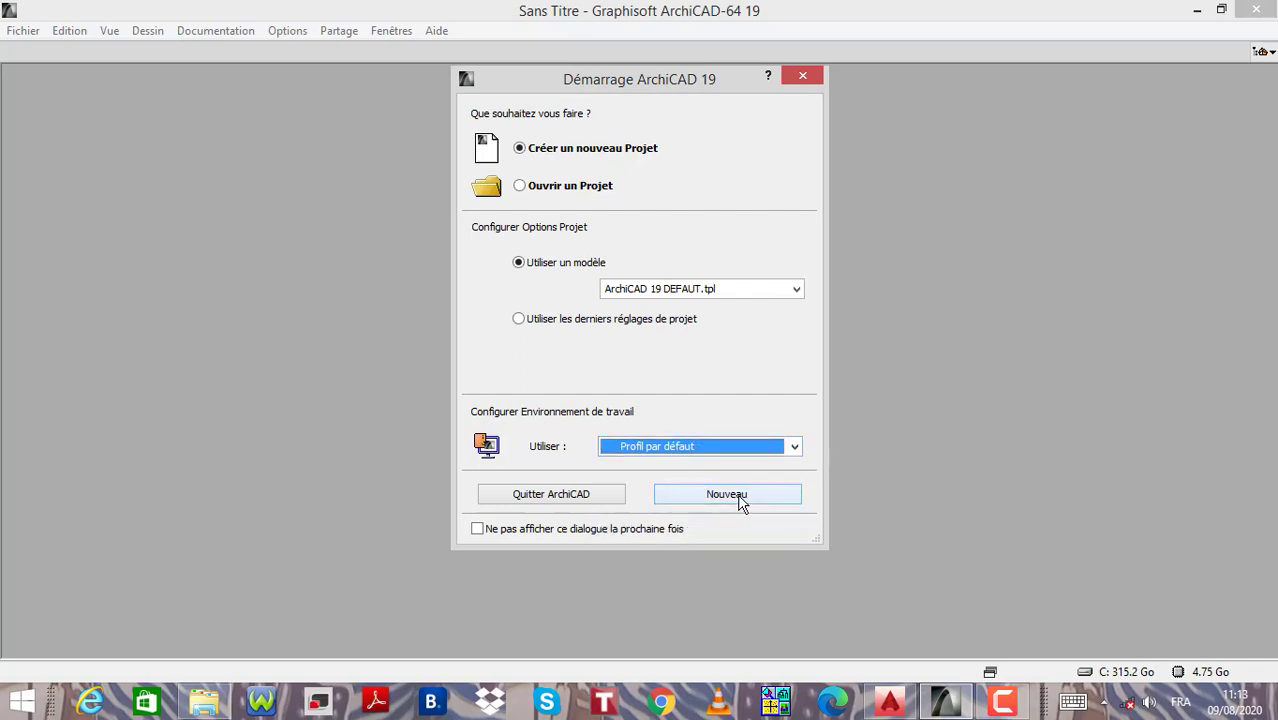
{"action": "left_click", "coordinate": [730, 494]}
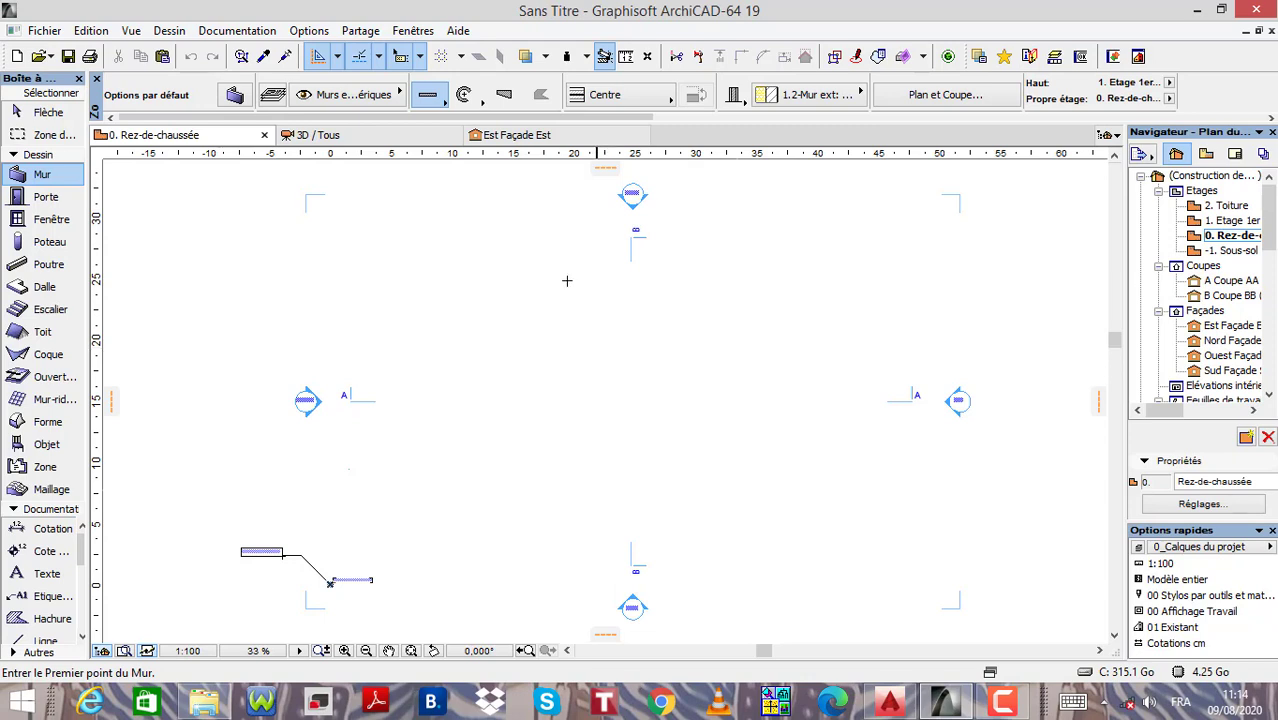
Configure the project's working units with mètre as the model unit and degré décimal as the angular unit.
{"action": "left_click", "coordinate": [316, 36]}
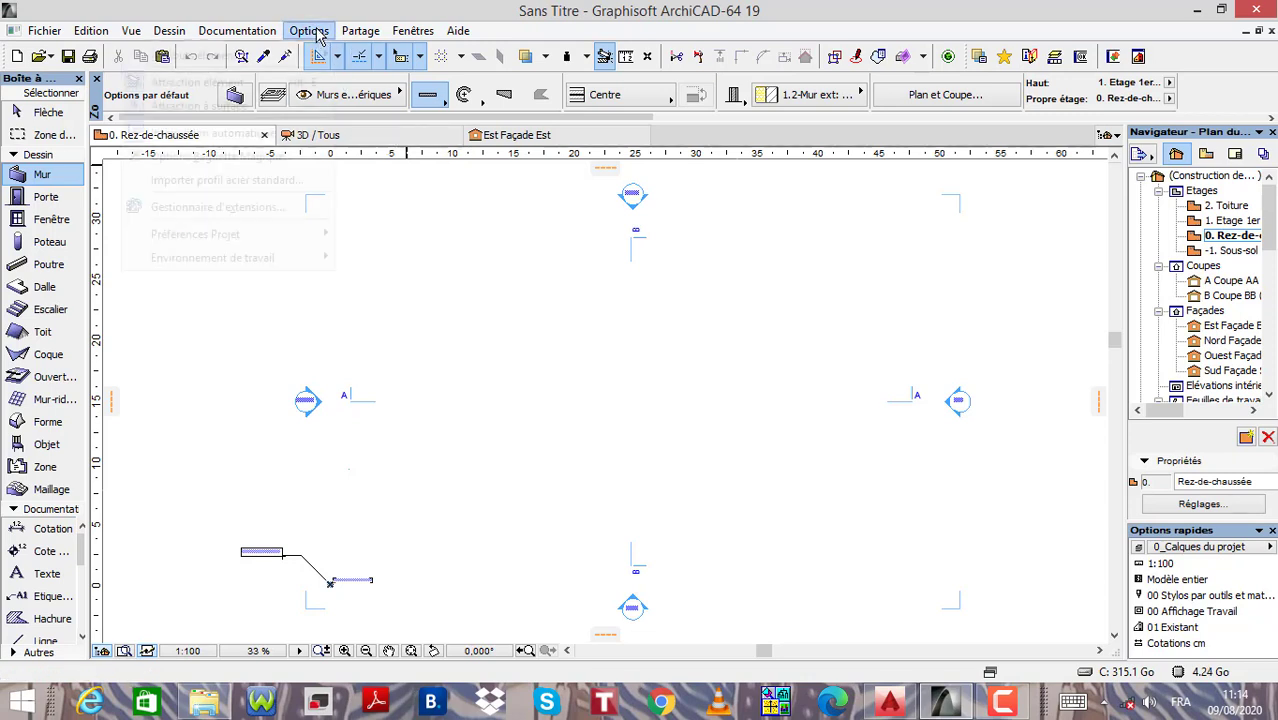
{"action": "mouse_move", "coordinate": [243, 243]}
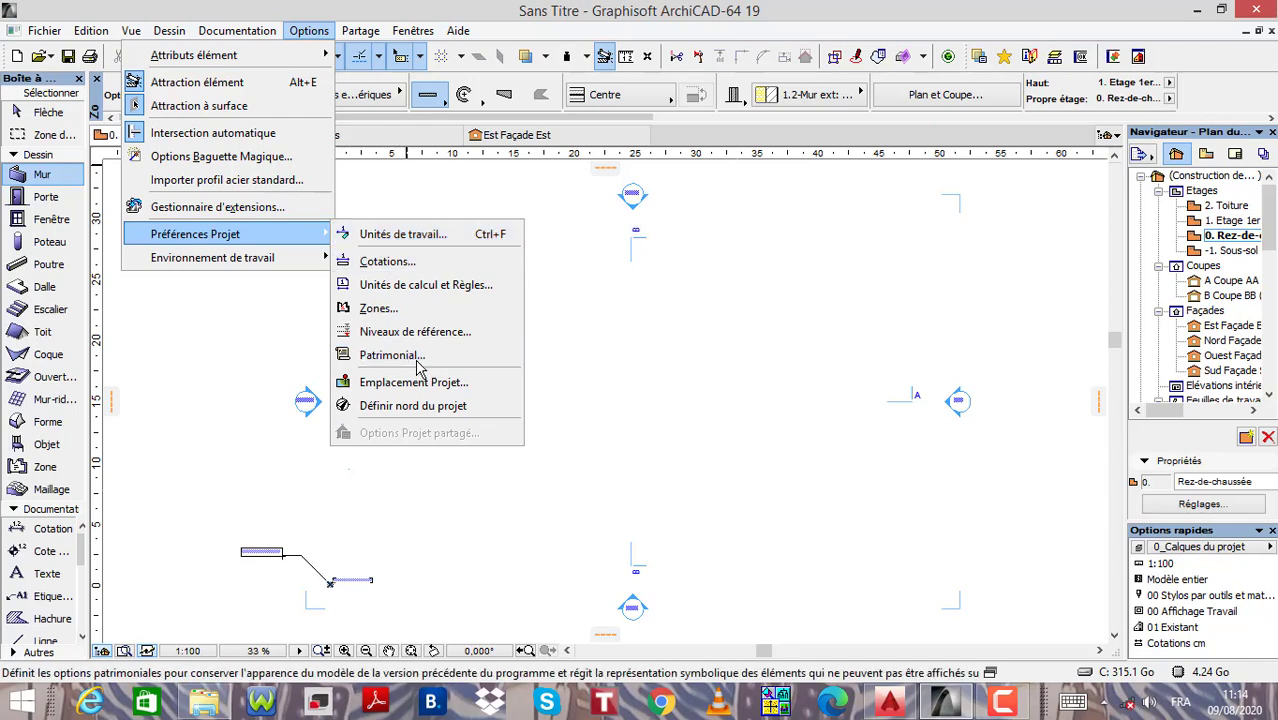
{"action": "left_click", "coordinate": [406, 257]}
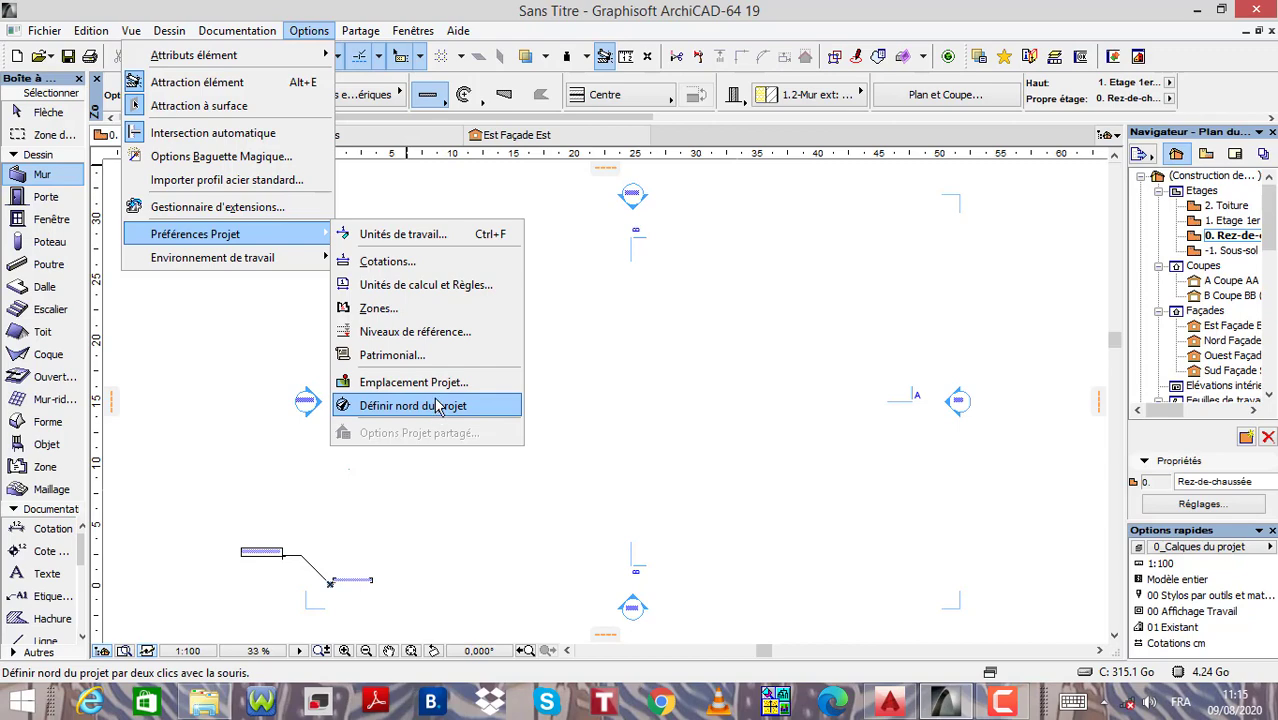
{"action": "left_click", "coordinate": [425, 234]}
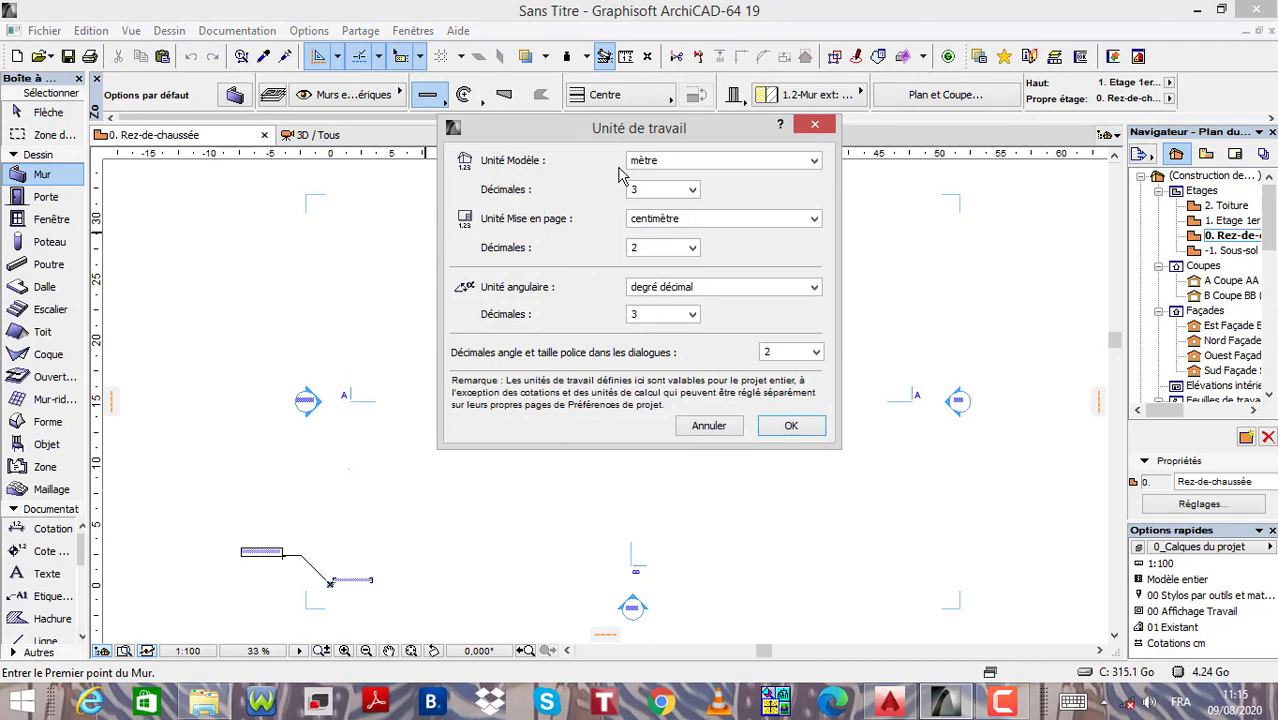
{"action": "left_click", "coordinate": [815, 162]}
{"action": "left_click", "coordinate": [815, 162]}
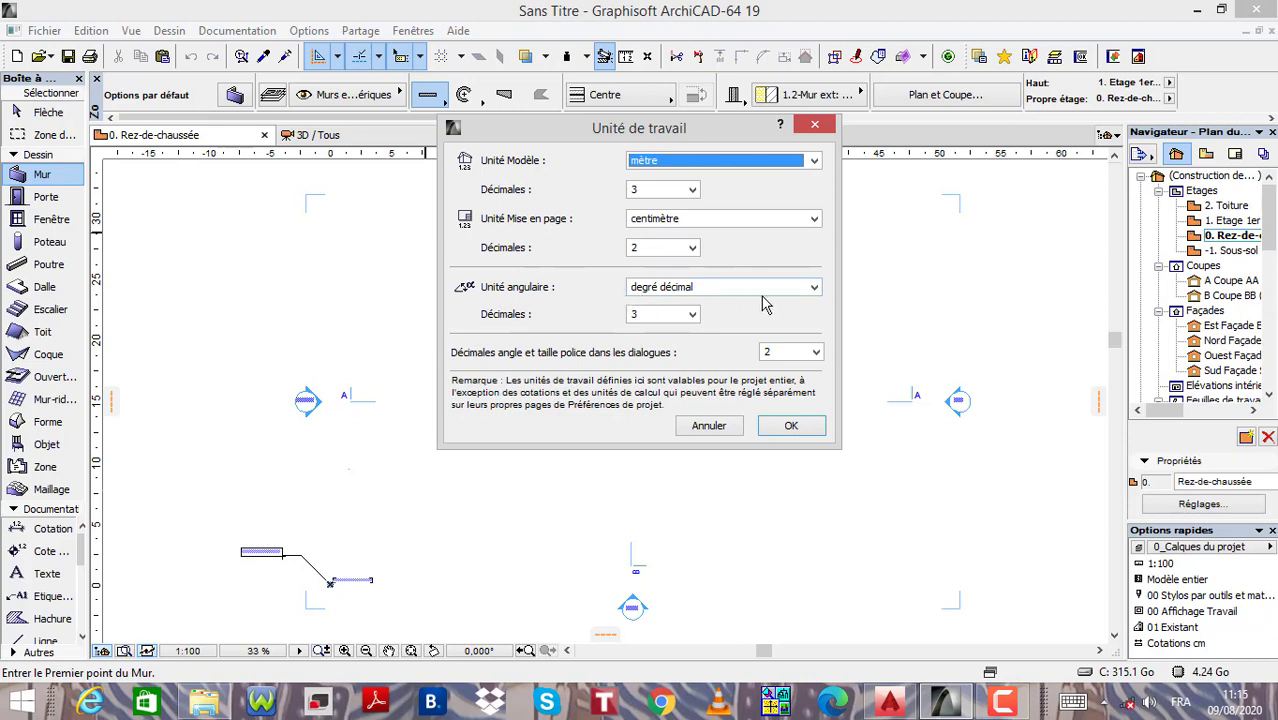
{"action": "left_click", "coordinate": [815, 288]}
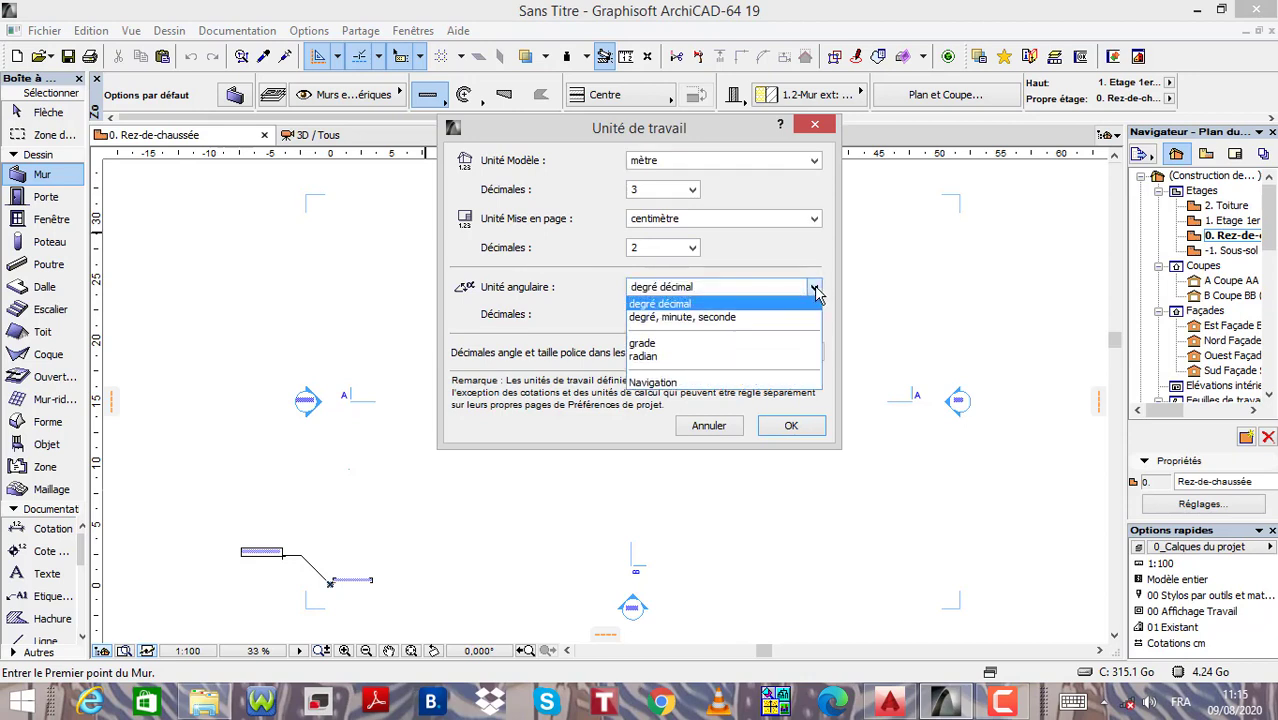
{"action": "left_click", "coordinate": [816, 290]}
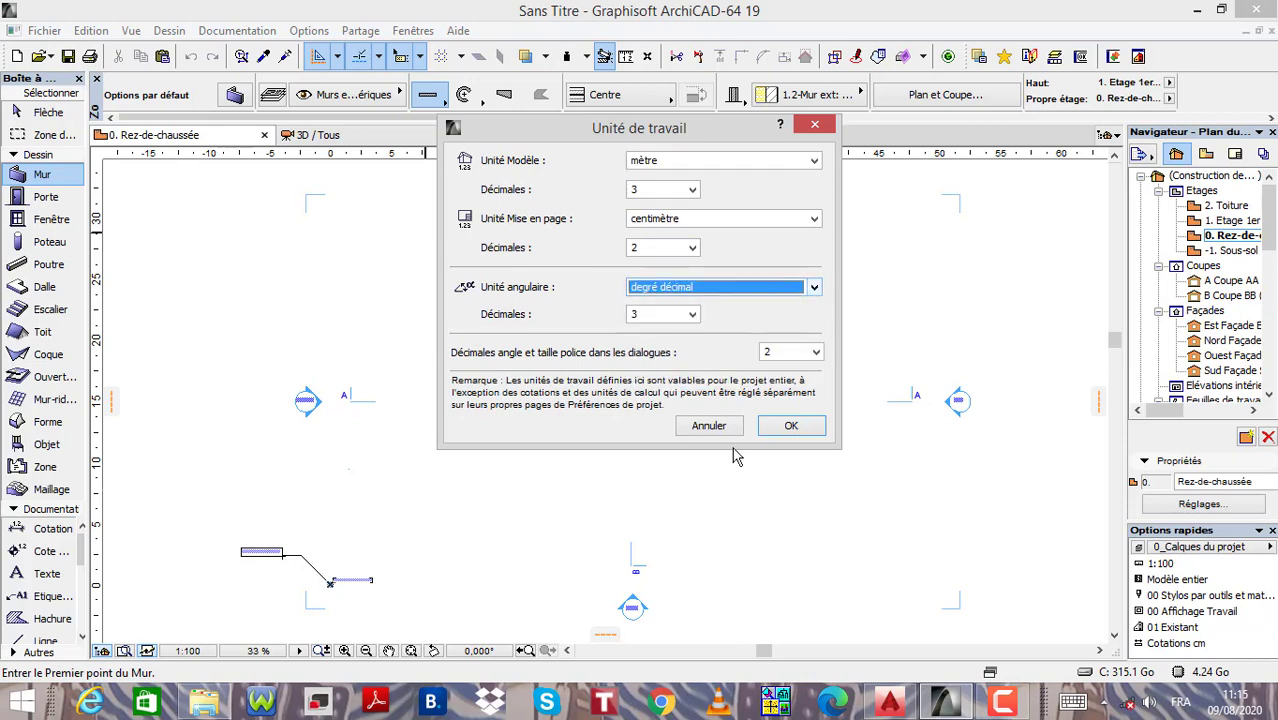
{"action": "left_click", "coordinate": [790, 427]}
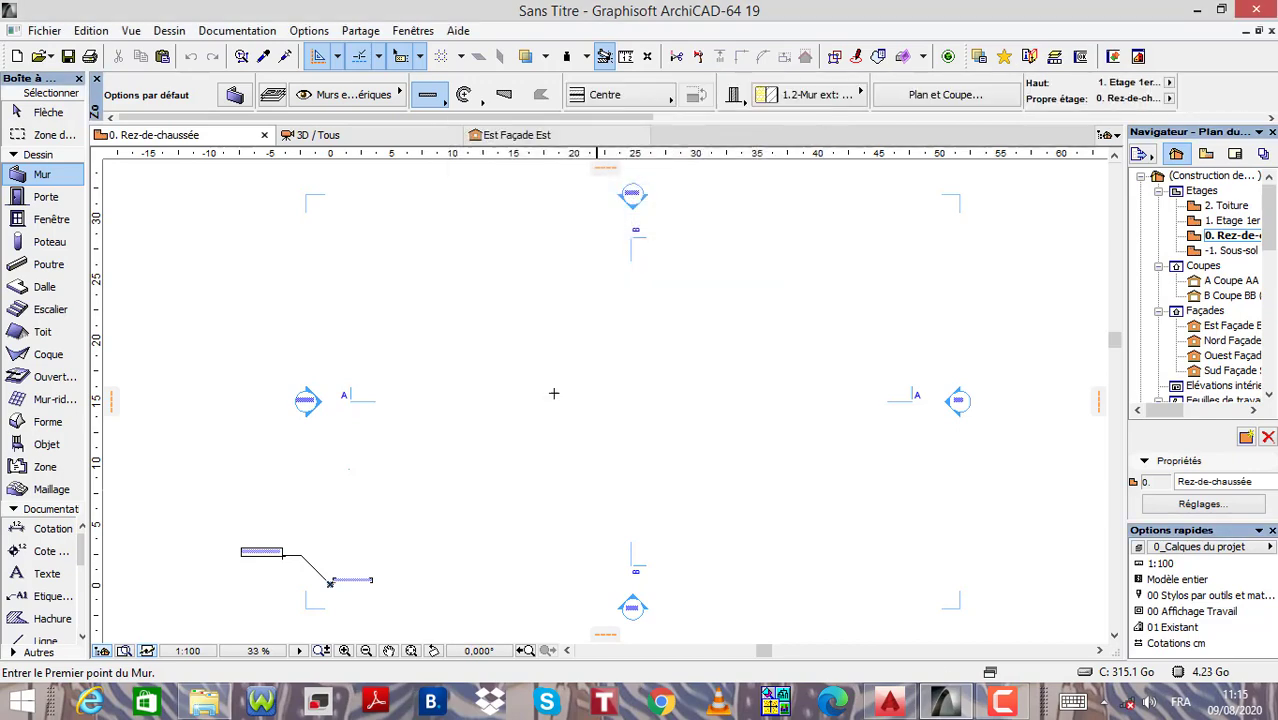
Set the linear dimensions in the project's Cotations preferences to 2 decimals.
{"action": "left_click", "coordinate": [309, 30]}
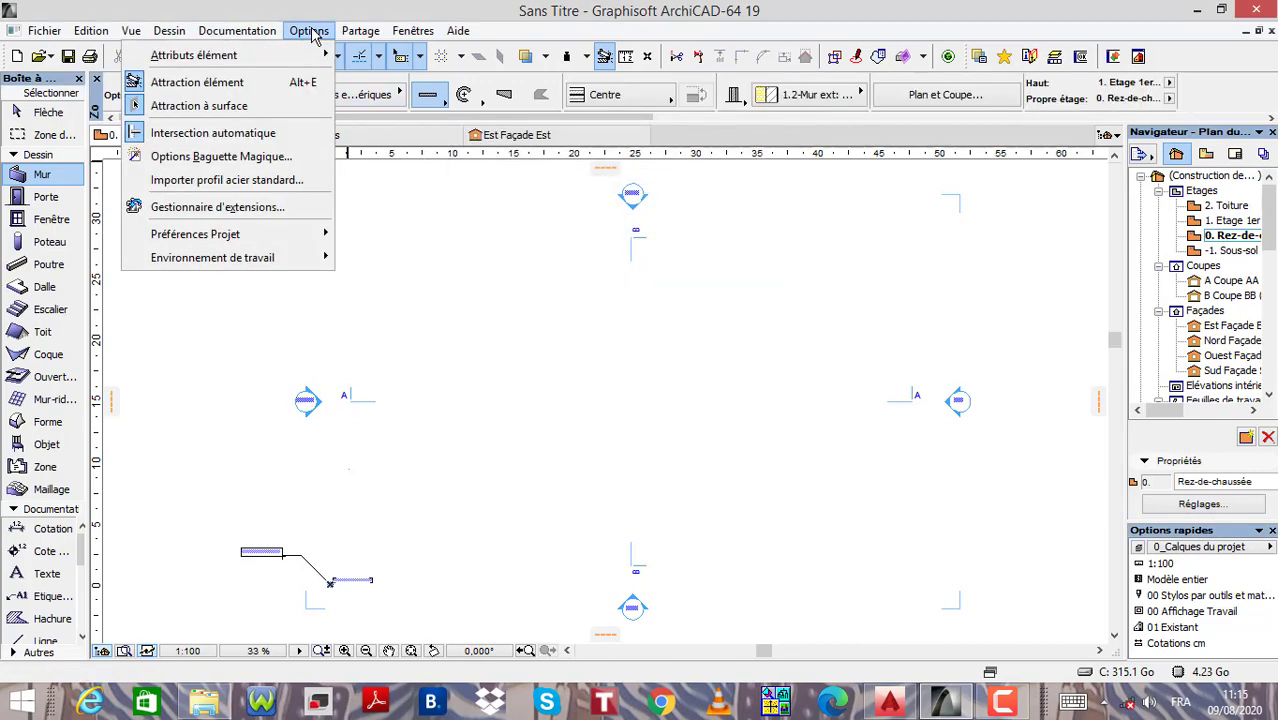
{"action": "mouse_move", "coordinate": [278, 236]}
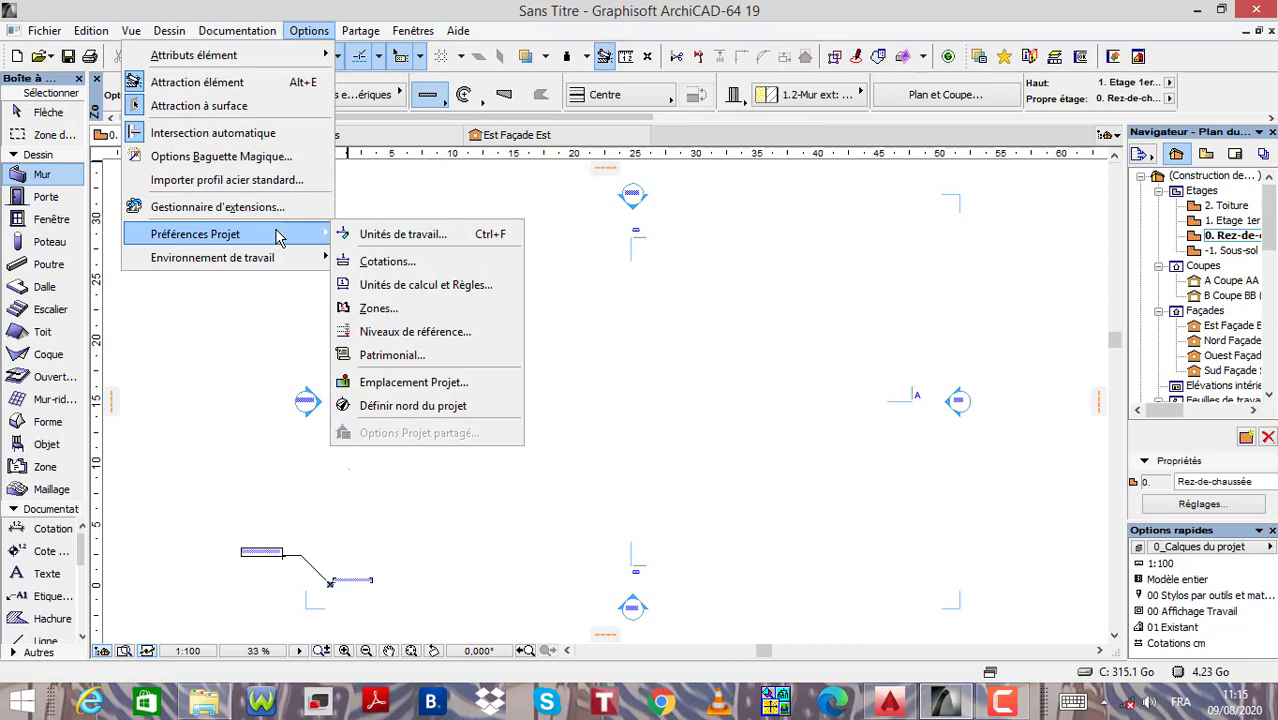
{"action": "left_click", "coordinate": [387, 262]}
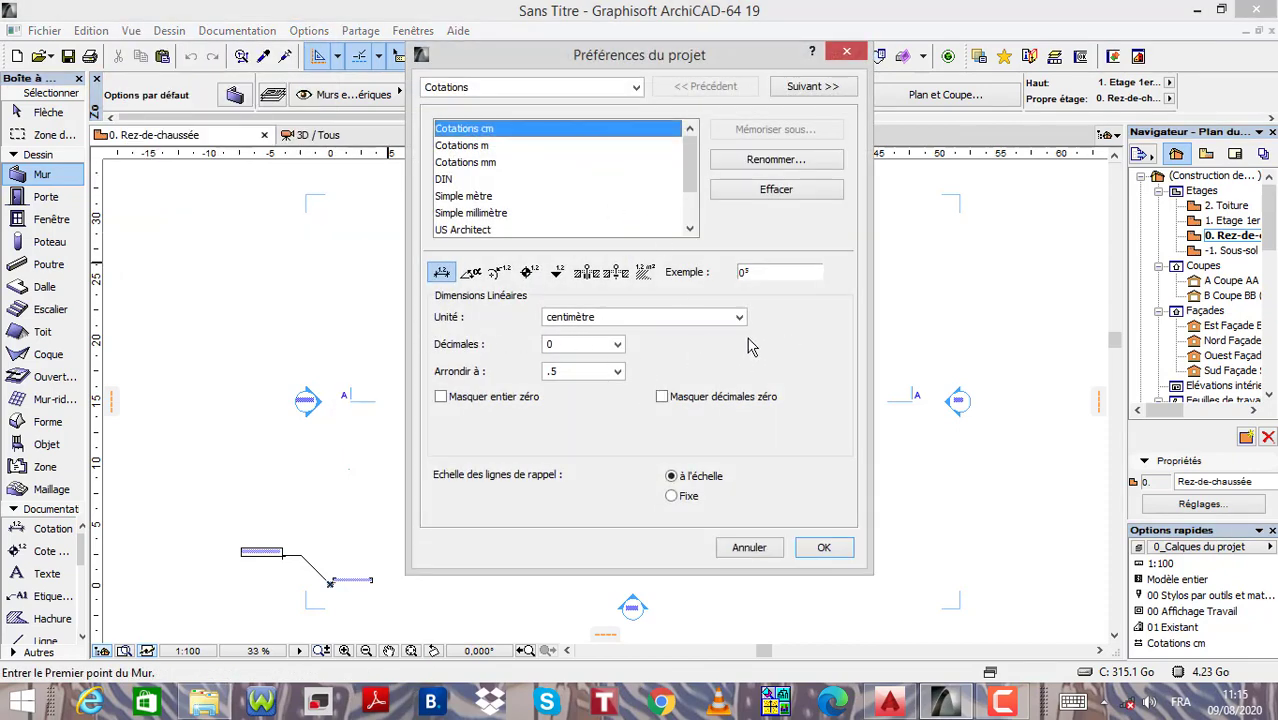
{"action": "left_click", "coordinate": [618, 345]}
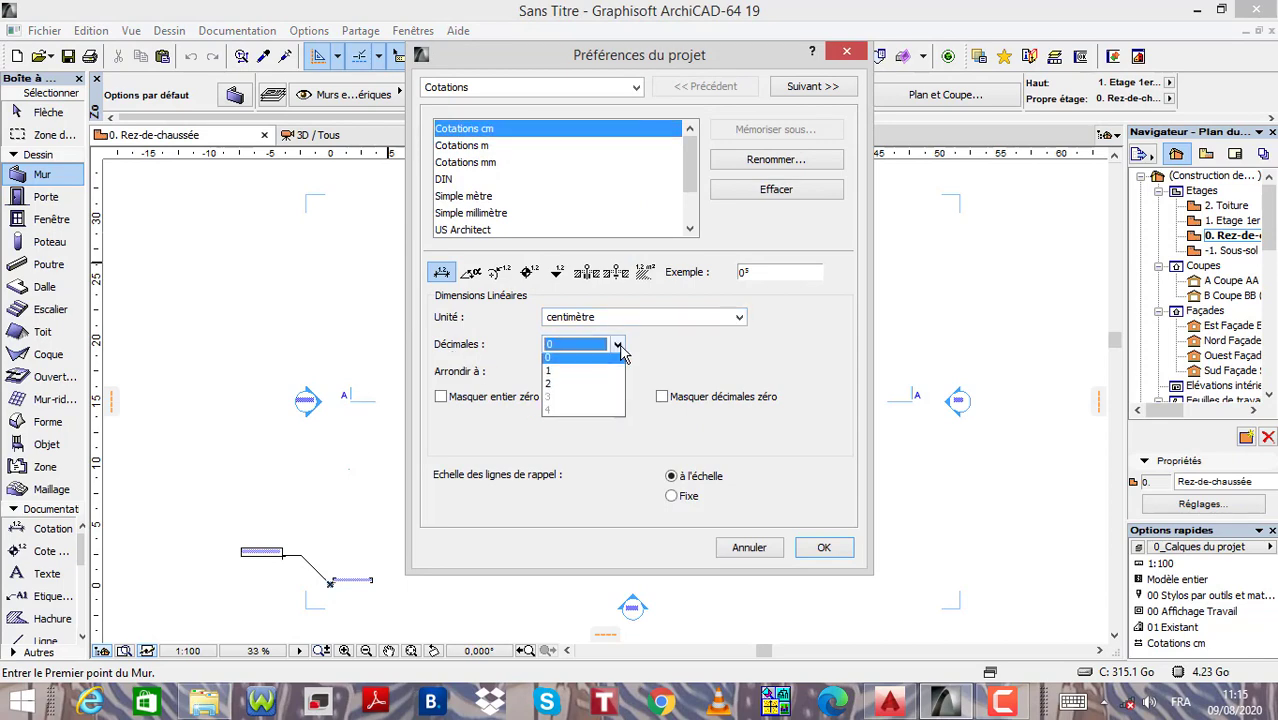
{"action": "left_click", "coordinate": [565, 390]}
{"action": "left_click", "coordinate": [823, 548]}
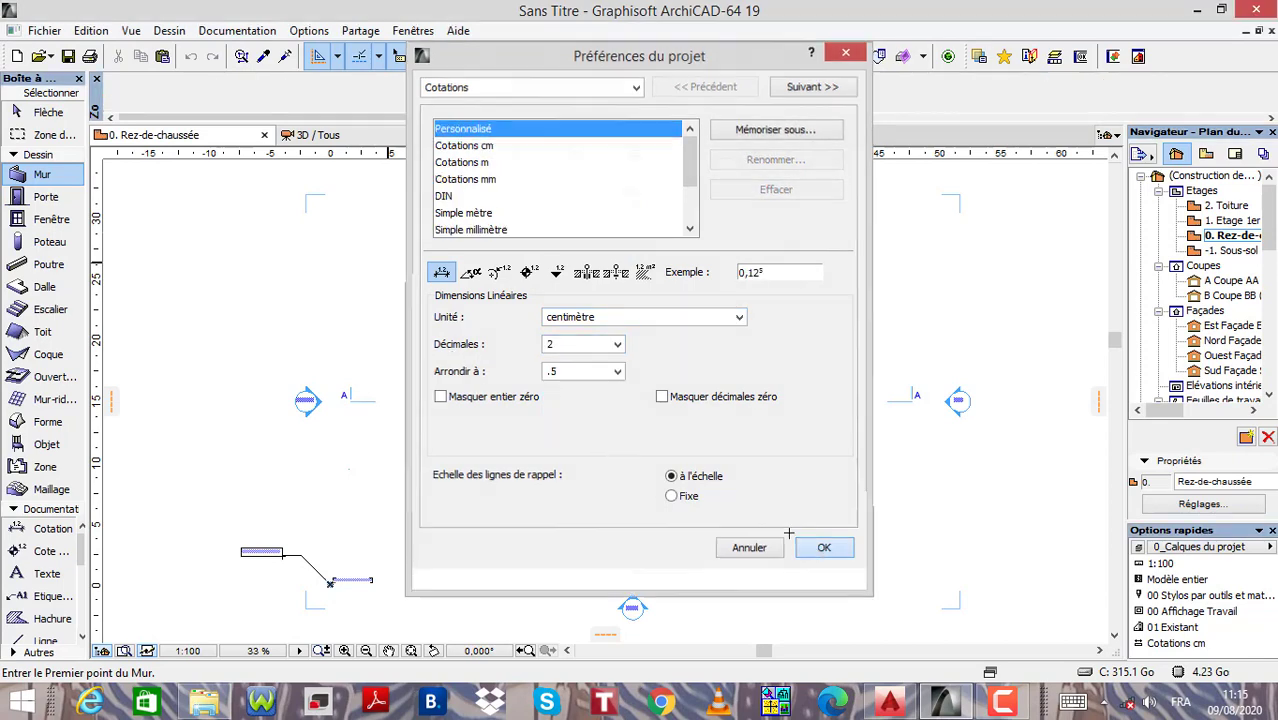
In the project's calculation units, set lengths to 3 decimals and use mètre carré as the surface unit.
{"action": "left_click", "coordinate": [313, 34]}
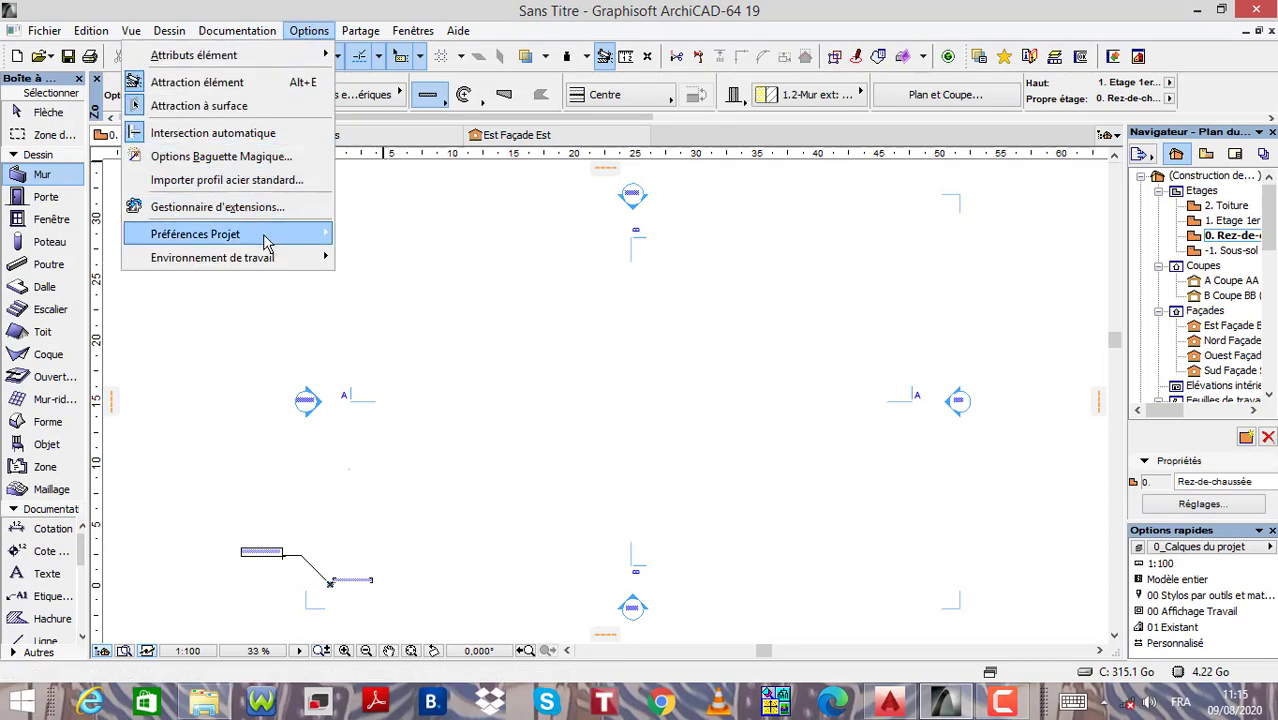
{"action": "mouse_move", "coordinate": [268, 242]}
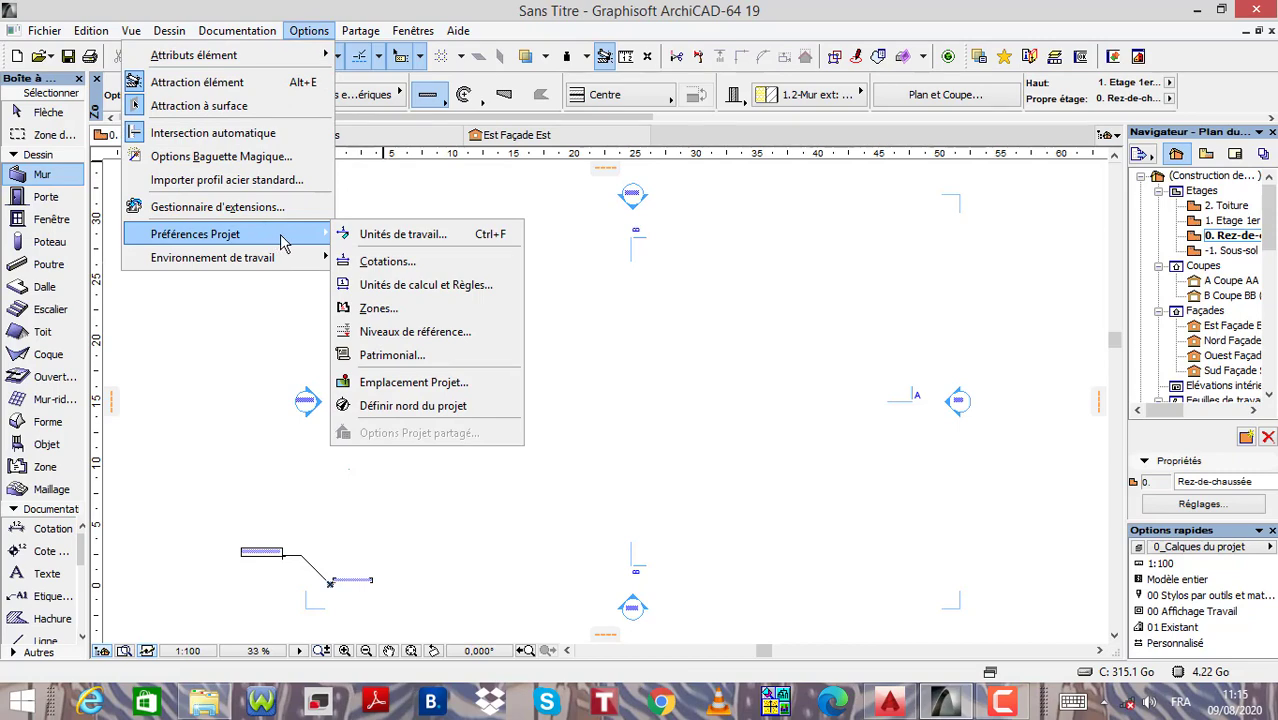
{"action": "left_click", "coordinate": [437, 290]}
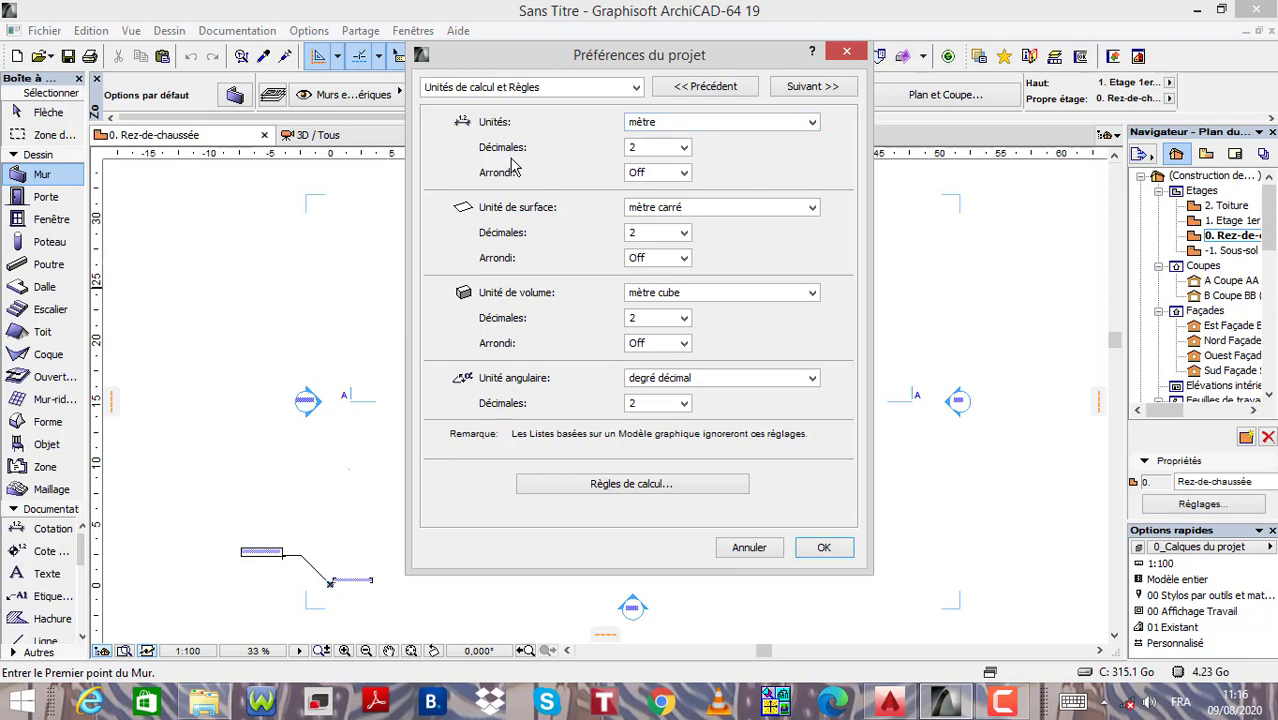
{"action": "left_click", "coordinate": [684, 147]}
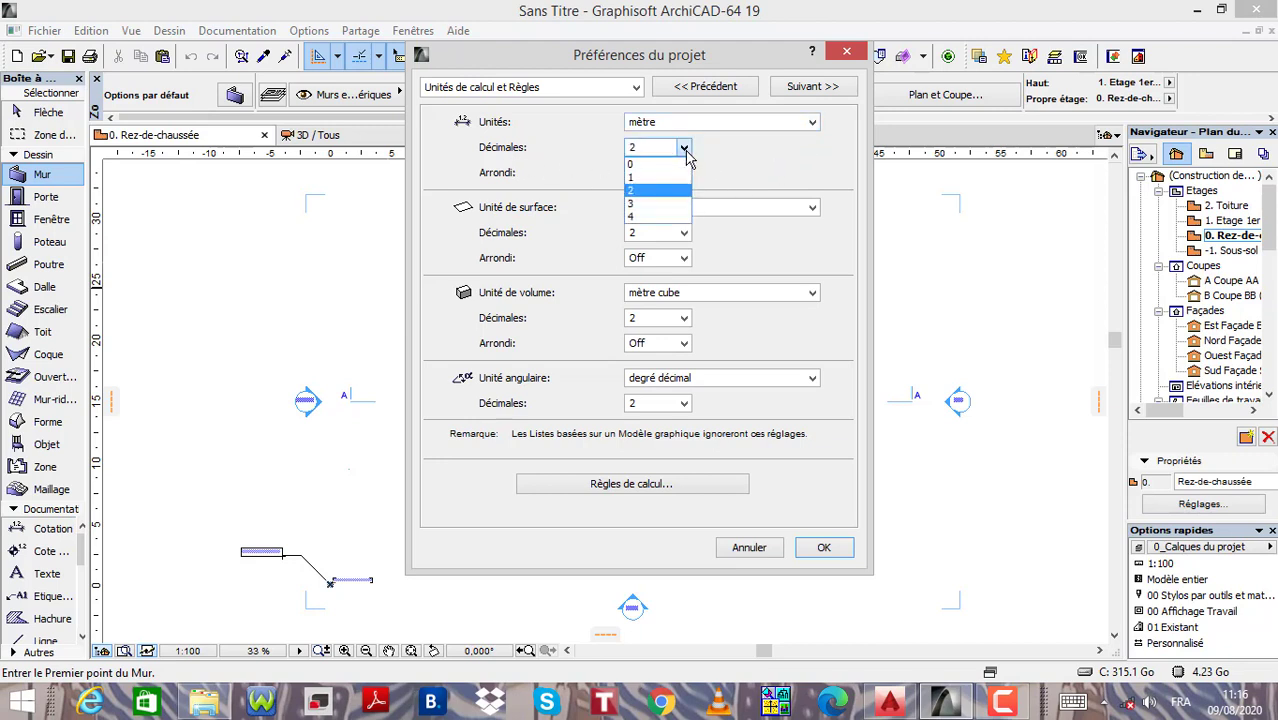
{"action": "left_click", "coordinate": [651, 205]}
{"action": "key", "text": "Down"}
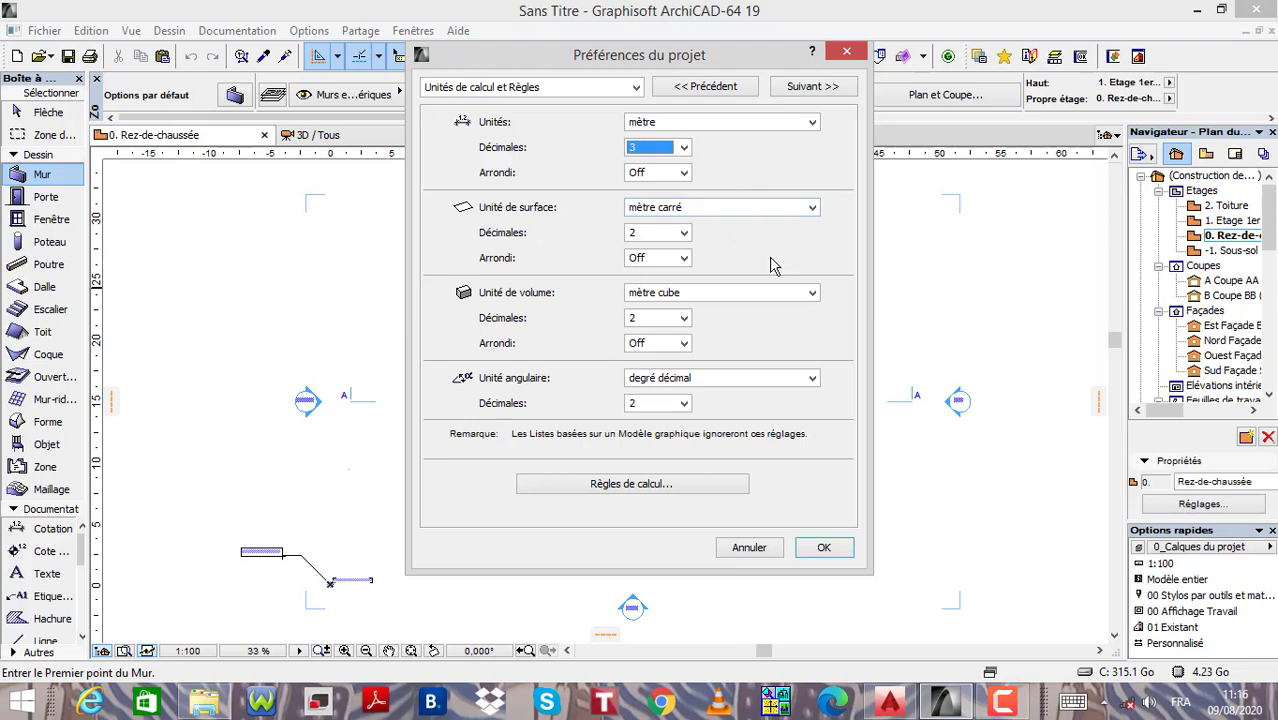
{"action": "left_click", "coordinate": [812, 209]}
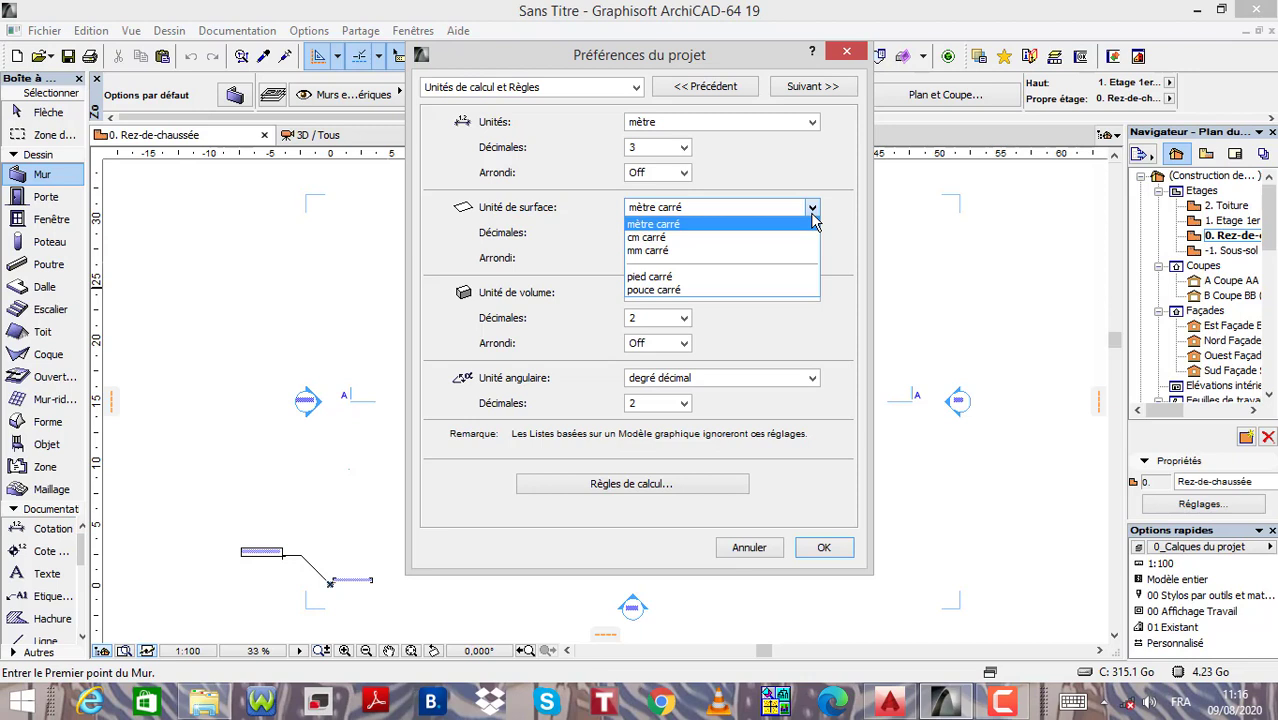
{"action": "left_click", "coordinate": [813, 212]}
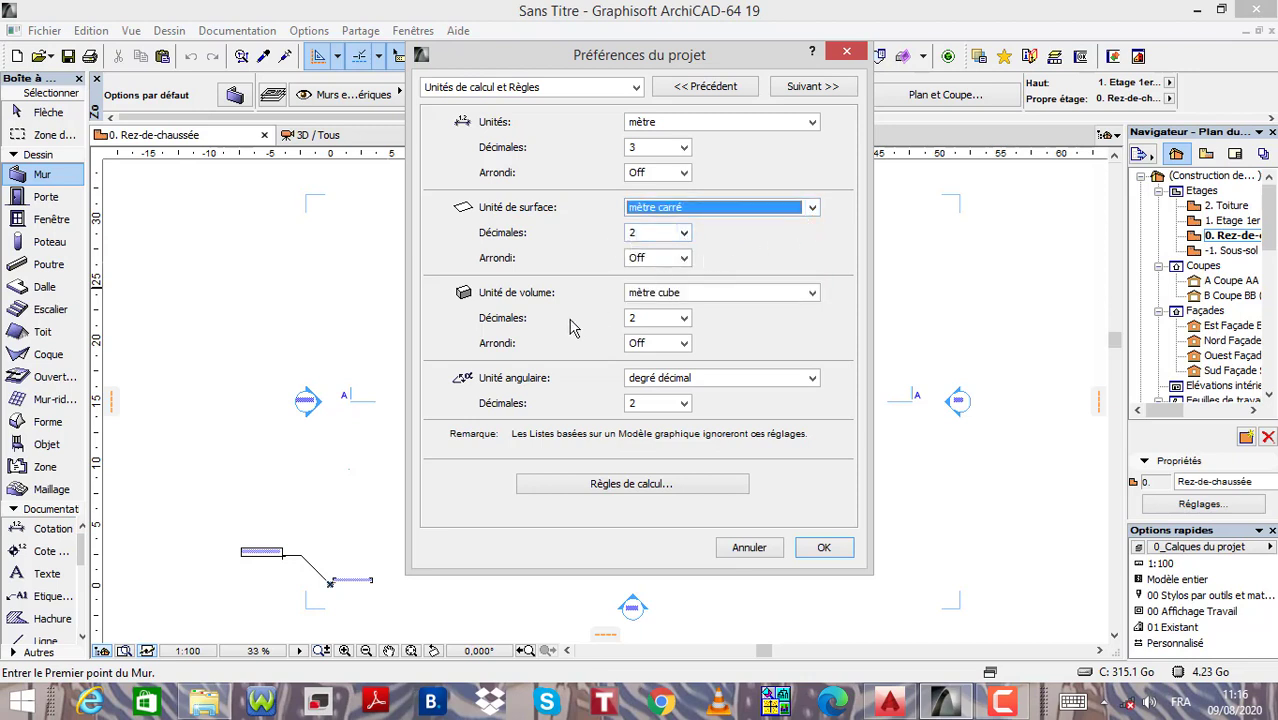
Set the volume and angle calculation units to 3 decimals each and apply the preferences.
{"action": "left_click", "coordinate": [685, 318]}
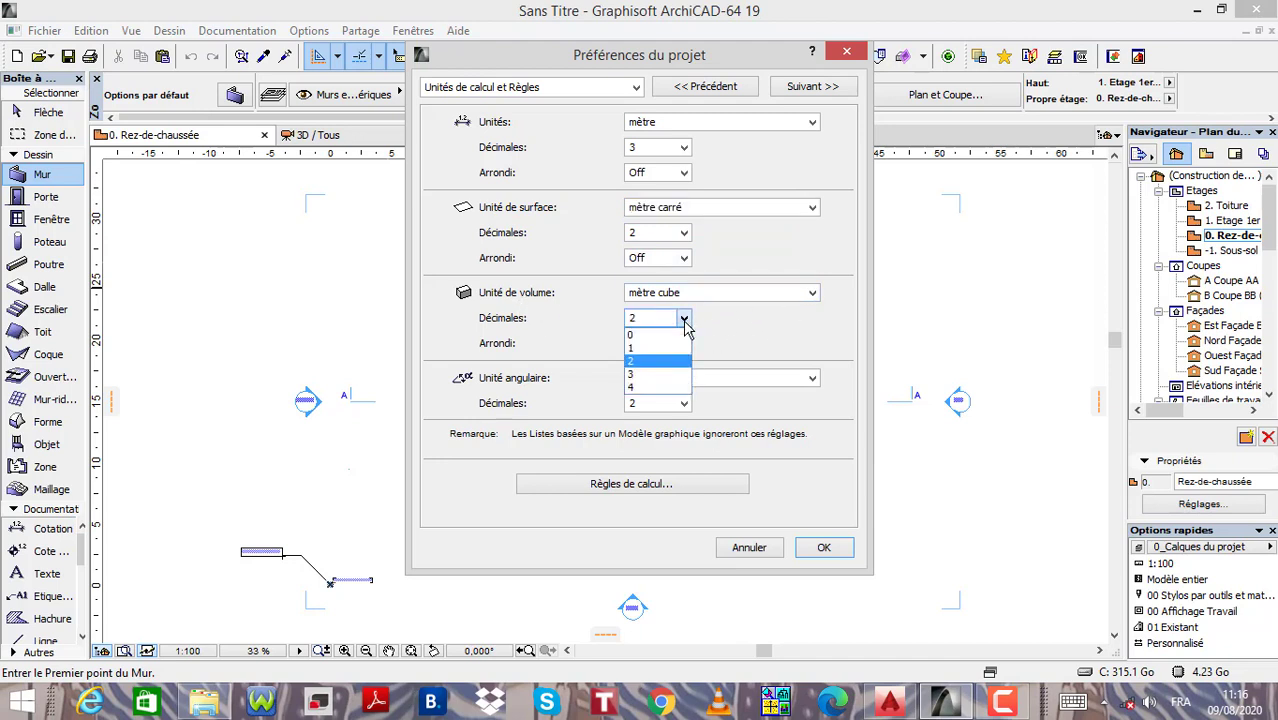
{"action": "left_click", "coordinate": [655, 374]}
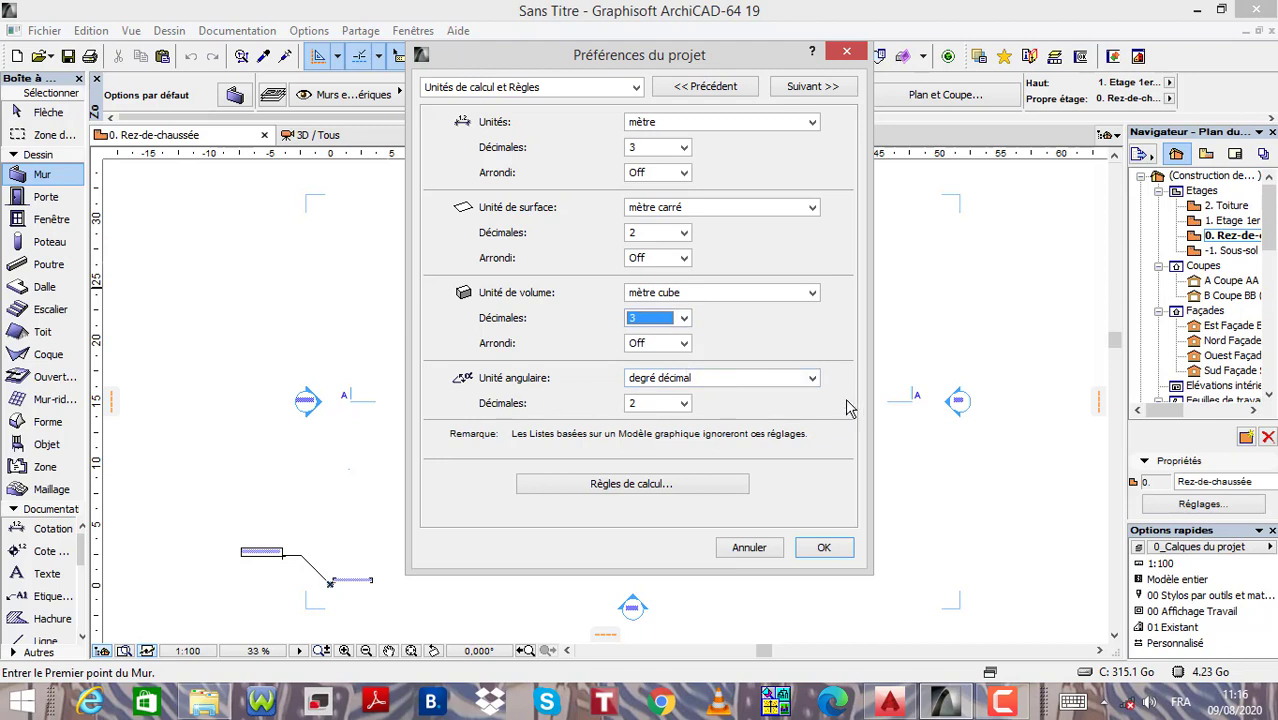
{"action": "left_click", "coordinate": [684, 403]}
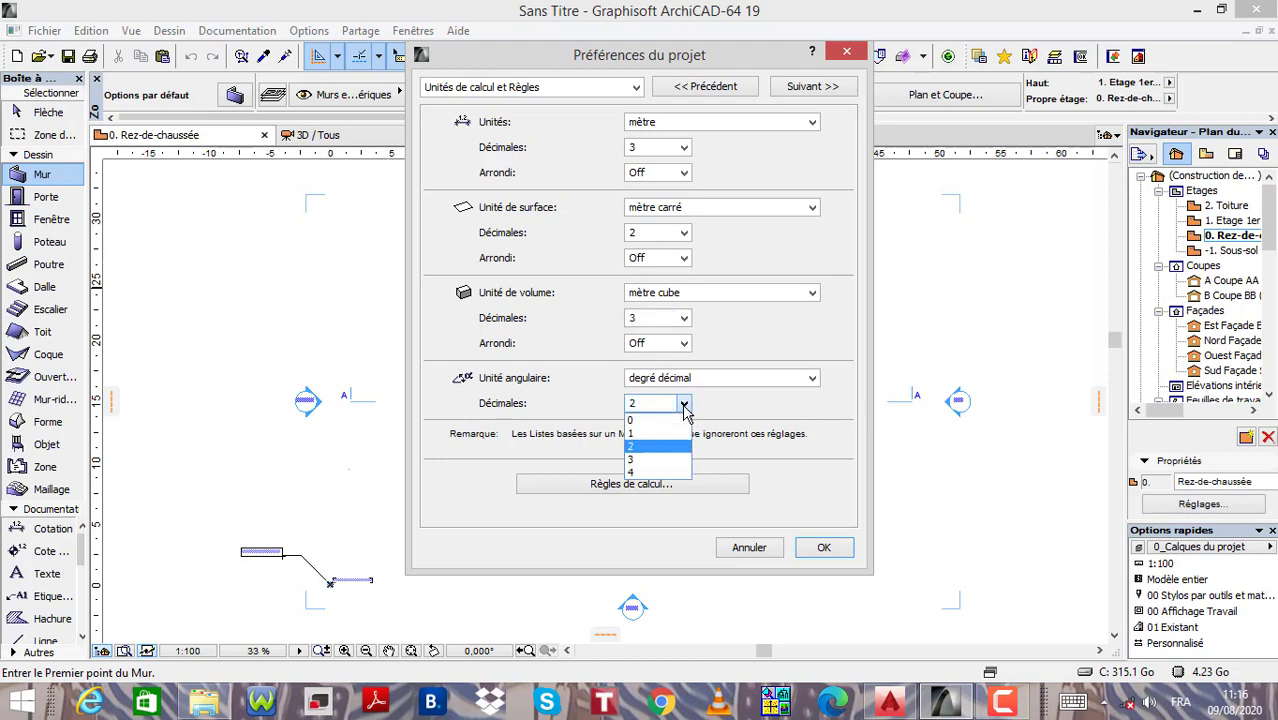
{"action": "left_click", "coordinate": [672, 447]}
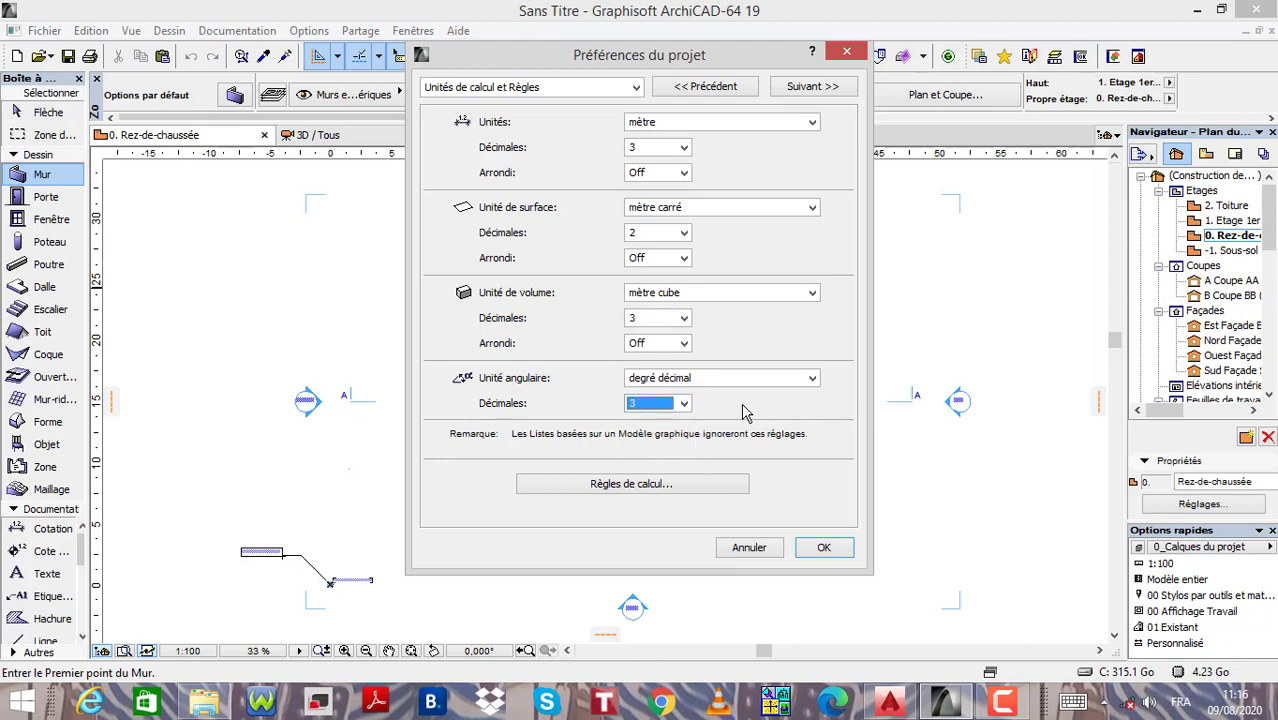
{"action": "left_click", "coordinate": [824, 548]}
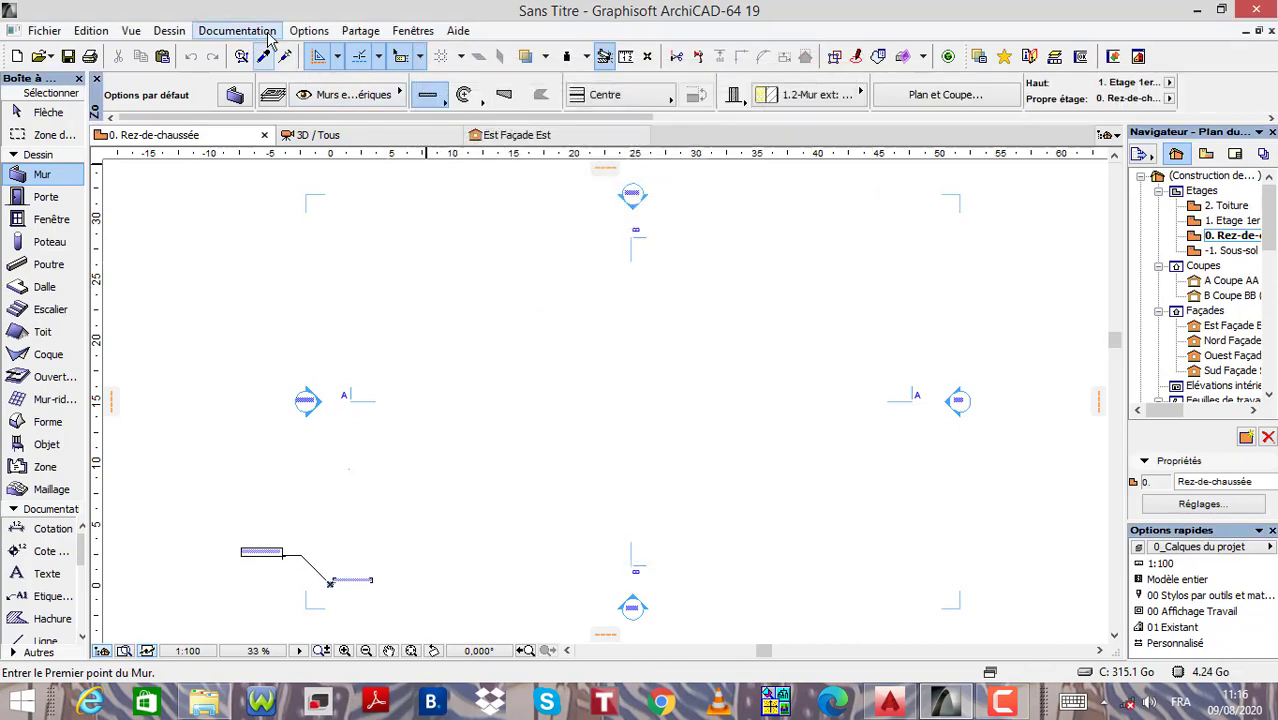
Define the project north graphically on the ground-floor plan with an origin point and a direction point.
{"action": "left_click", "coordinate": [312, 32]}
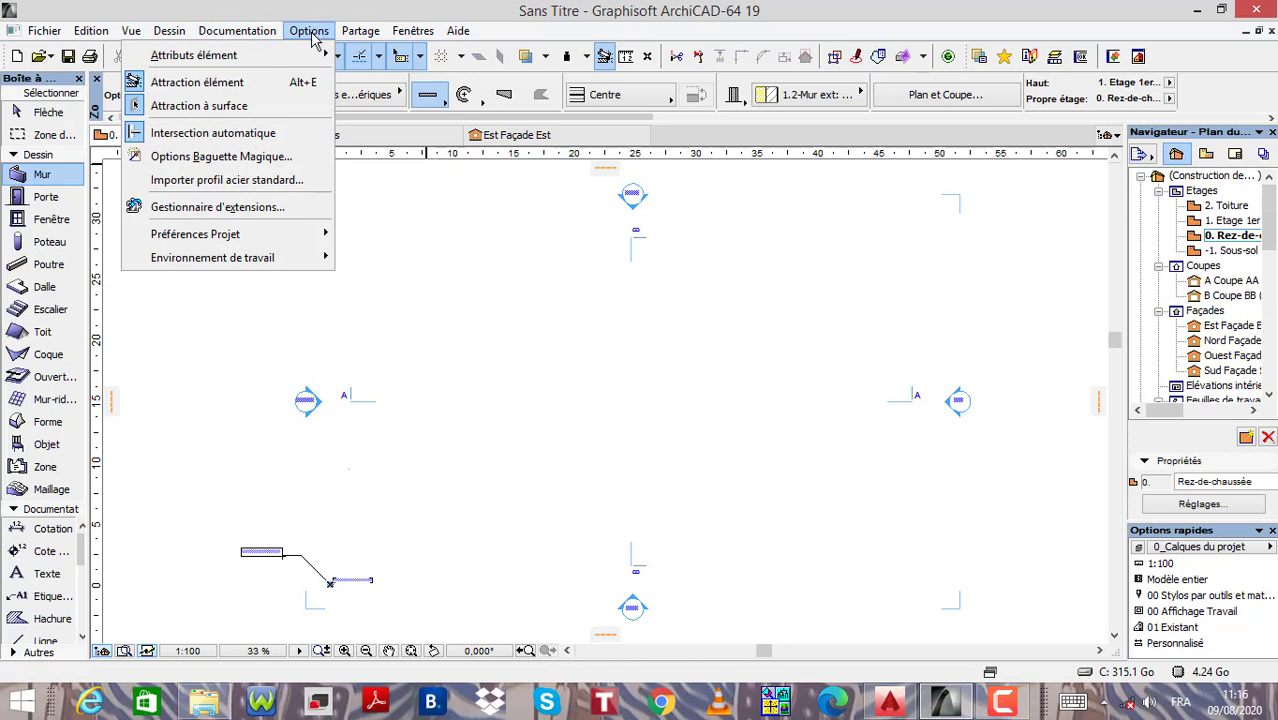
{"action": "mouse_move", "coordinate": [290, 236]}
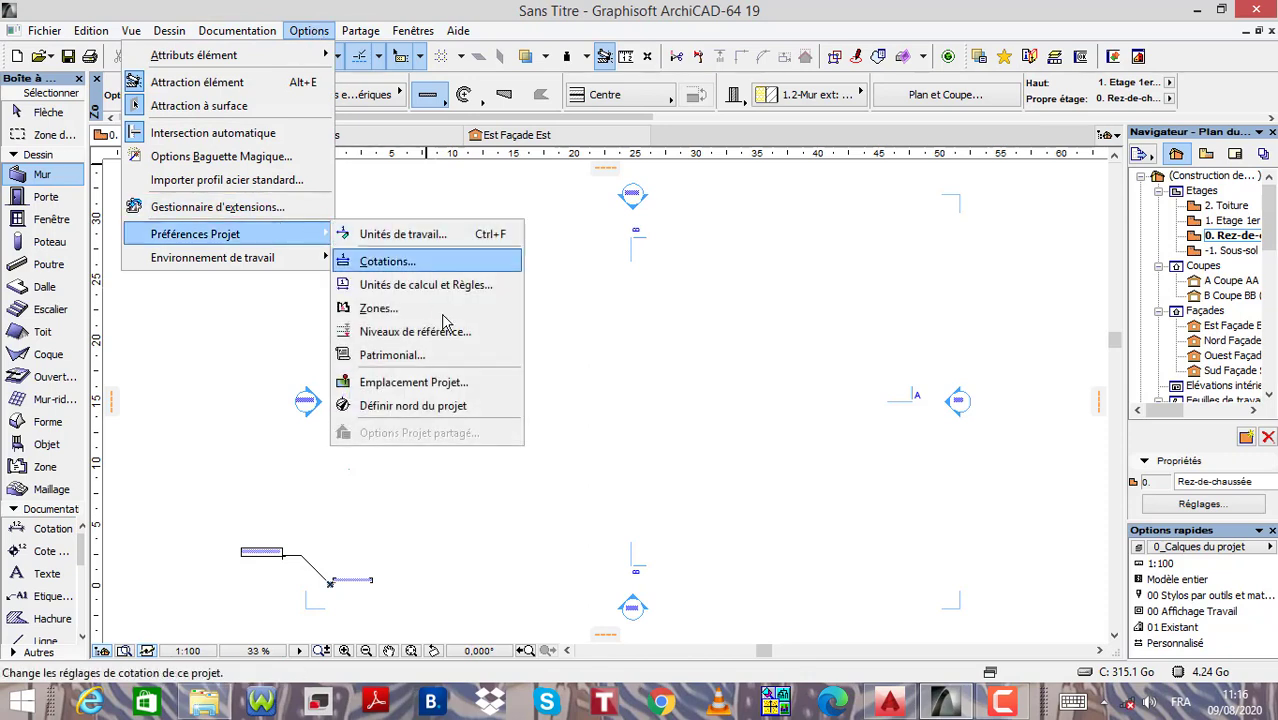
{"action": "left_click", "coordinate": [460, 410]}
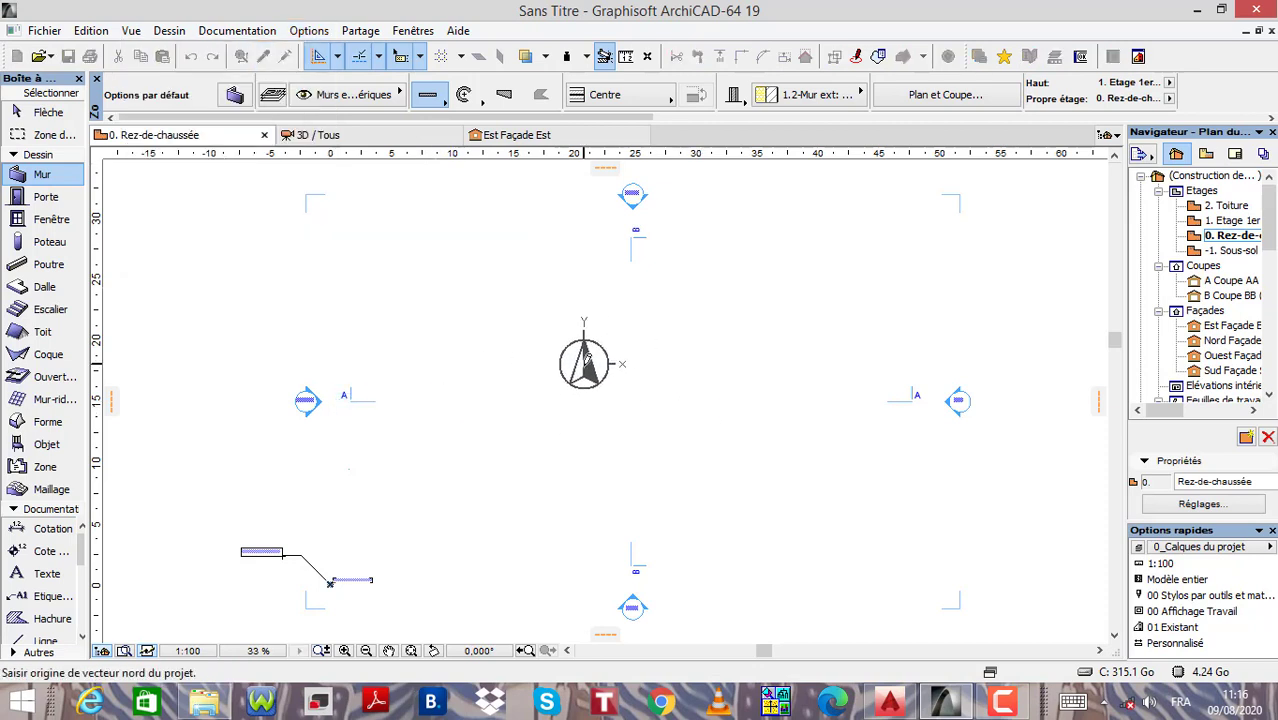
{"action": "left_click", "coordinate": [733, 448]}
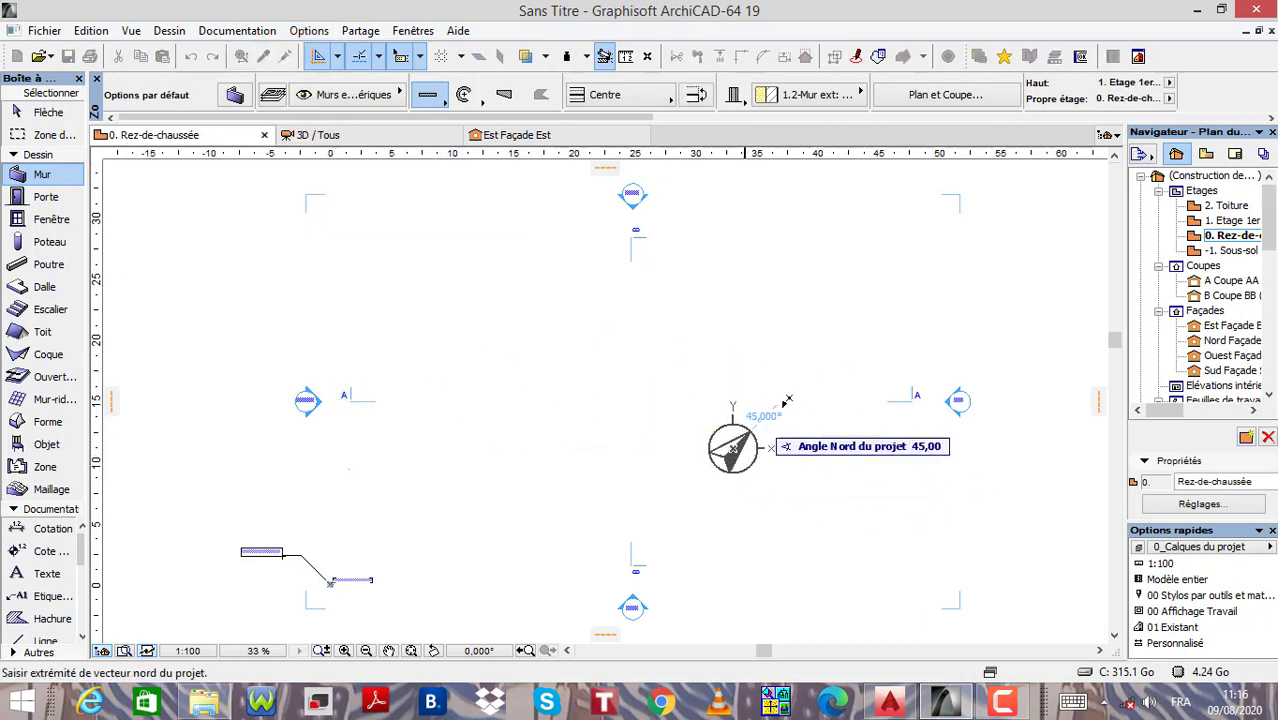
{"action": "left_click", "coordinate": [670, 397]}
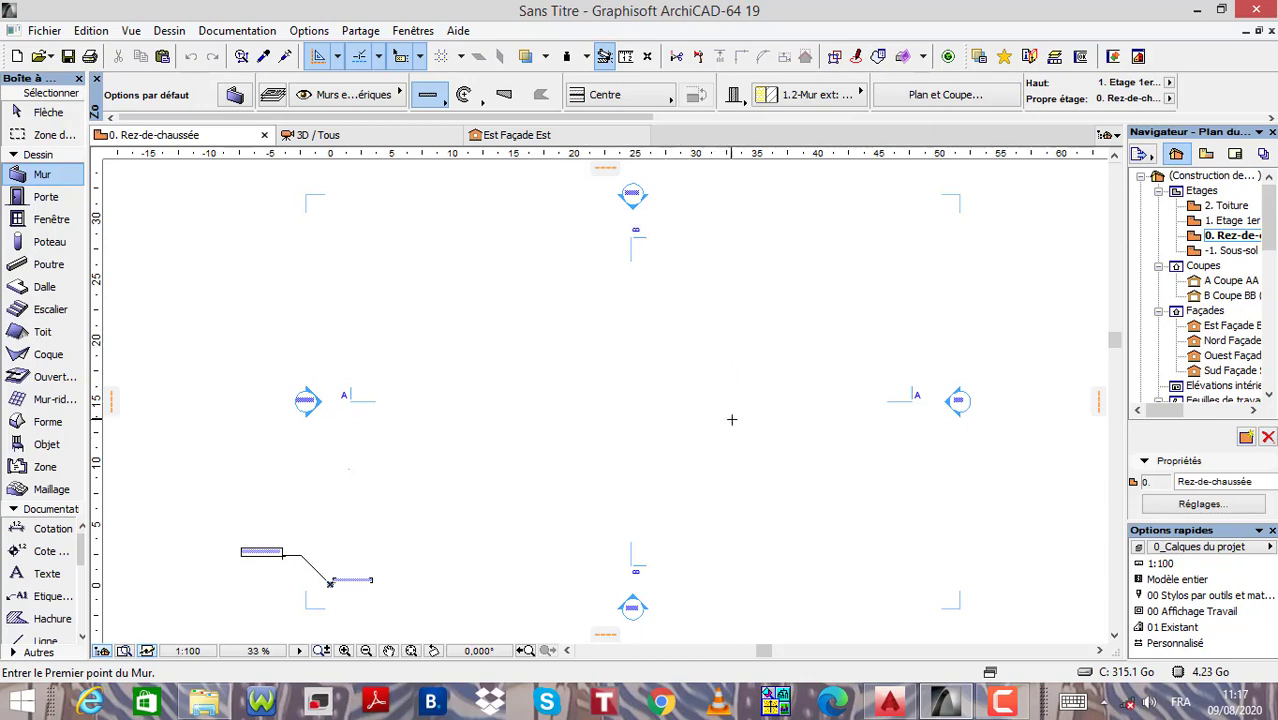
Switch to AutoCAD and examine the ground-floor plan titled VUE EN PLAN RDC.
{"action": "left_click", "coordinate": [886, 702]}
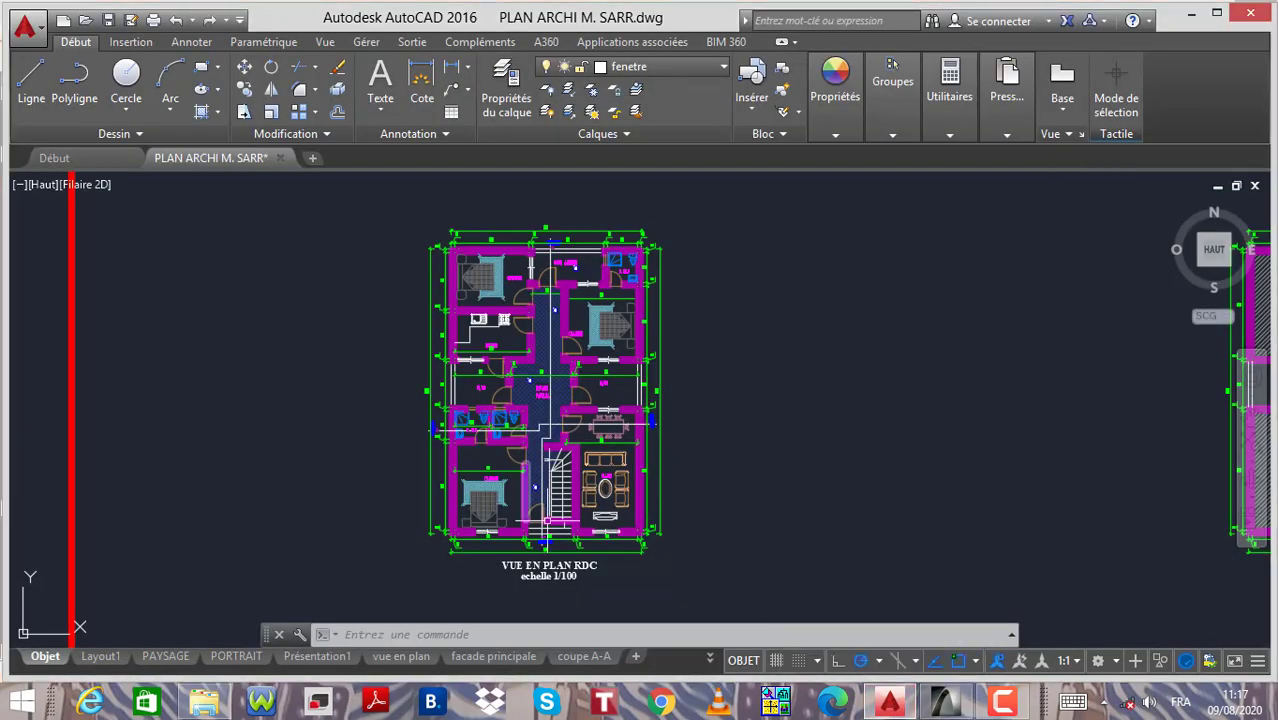
{"action": "scroll", "coordinate": [540, 545], "scroll_direction": "up", "scroll_amount": 2}
{"action": "scroll", "coordinate": [540, 355], "scroll_direction": "down", "scroll_amount": 2}
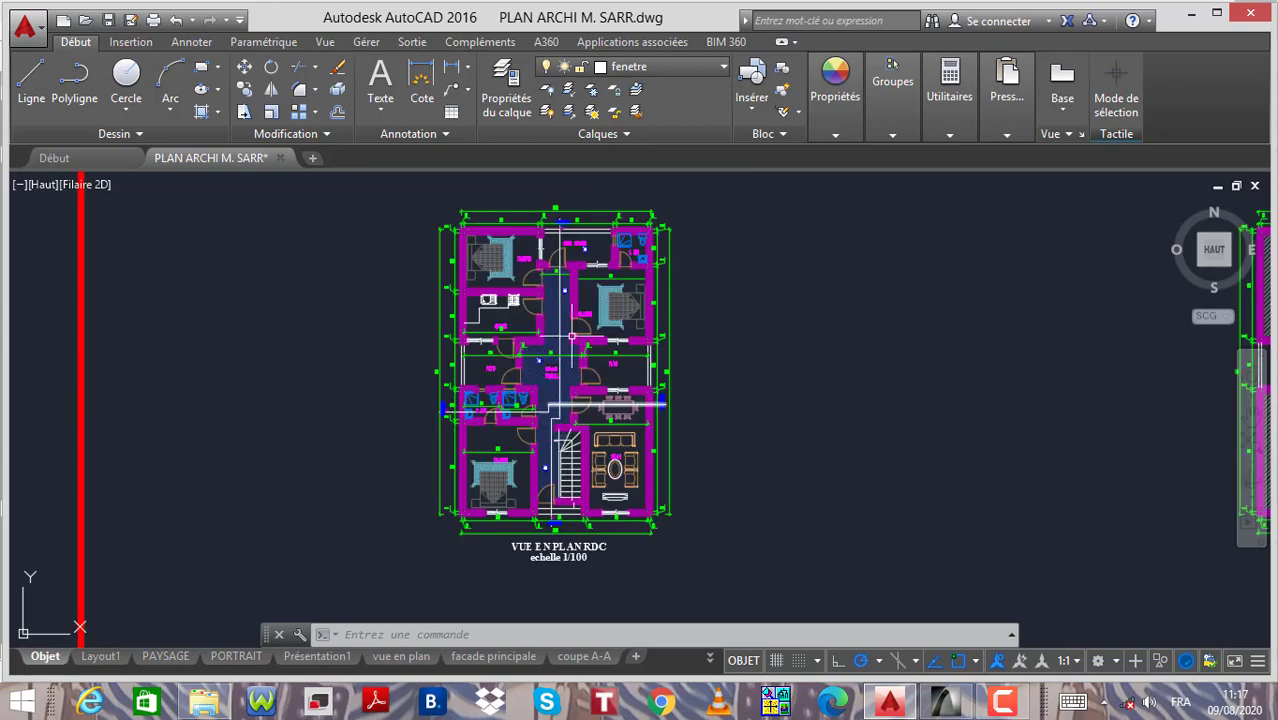
Examine the FACADE PRINCIPALE elevation, the ground-floor plan and the terrace plan in the drawing.
{"action": "scroll", "coordinate": [540, 355], "scroll_direction": "up", "scroll_amount": 2}
{"action": "scroll", "coordinate": [433, 375], "scroll_direction": "down", "scroll_amount": 6}
{"action": "scroll", "coordinate": [433, 375], "scroll_direction": "down", "scroll_amount": 2}
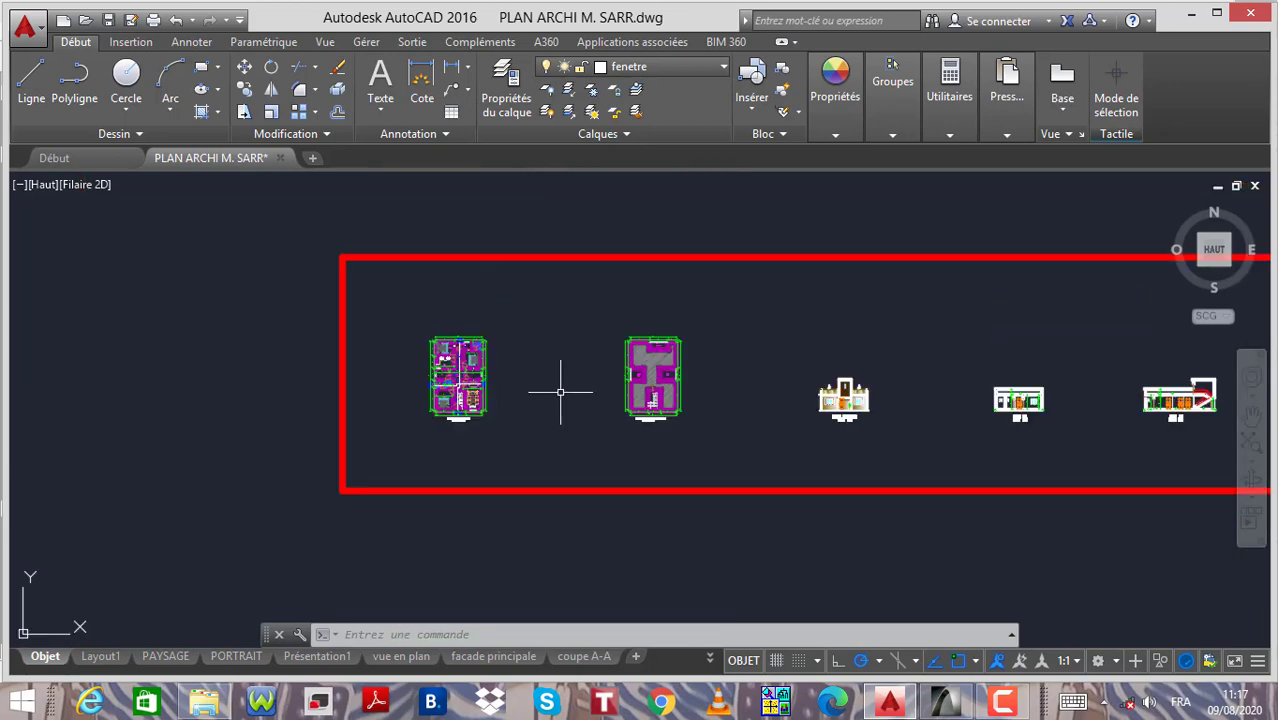
{"action": "scroll", "coordinate": [848, 420], "scroll_direction": "up", "scroll_amount": 7}
{"action": "scroll", "coordinate": [932, 284], "scroll_direction": "up", "scroll_amount": 2}
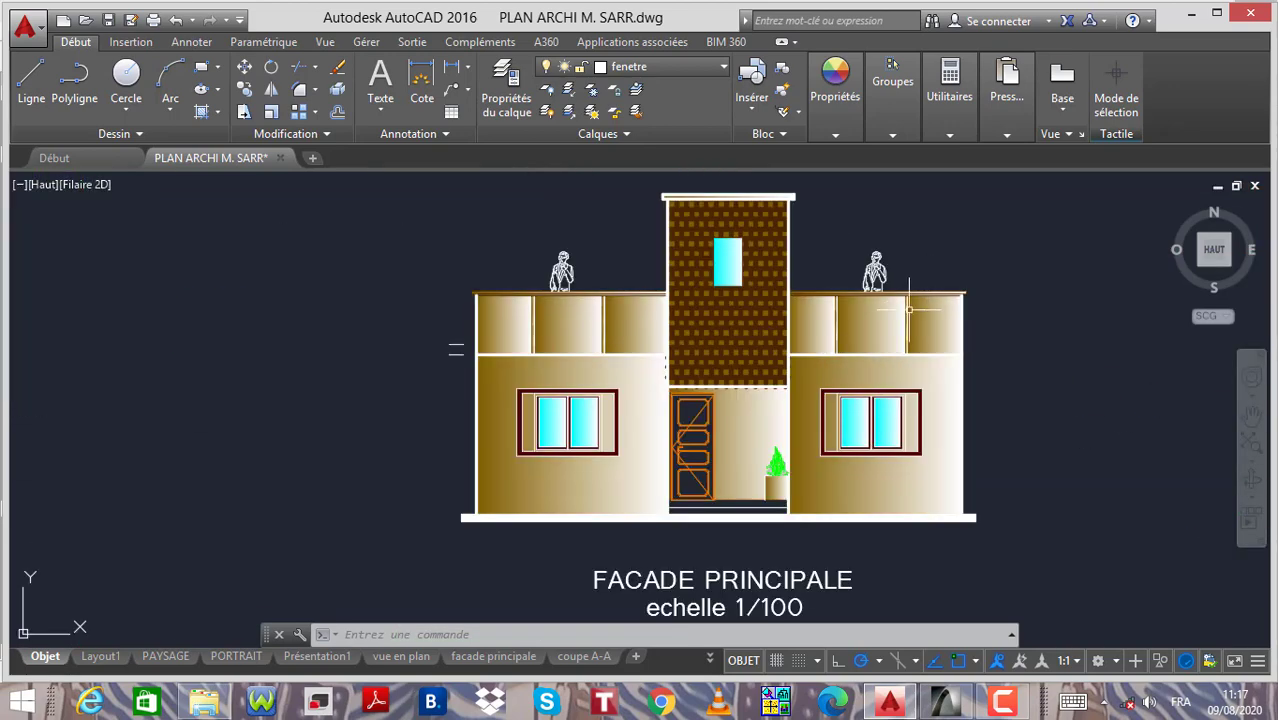
{"action": "scroll", "coordinate": [738, 520], "scroll_direction": "down", "scroll_amount": 3}
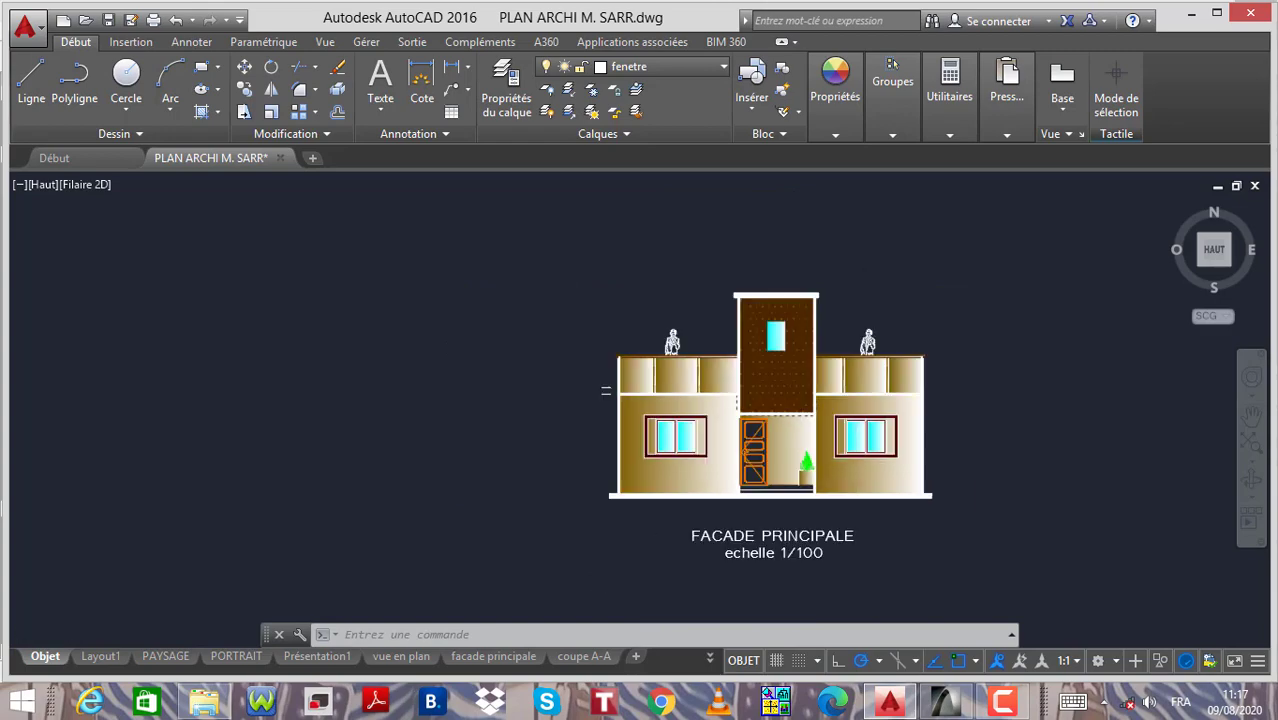
{"action": "scroll", "coordinate": [651, 465], "scroll_direction": "down", "scroll_amount": 7}
{"action": "scroll", "coordinate": [363, 448], "scroll_direction": "up", "scroll_amount": 6}
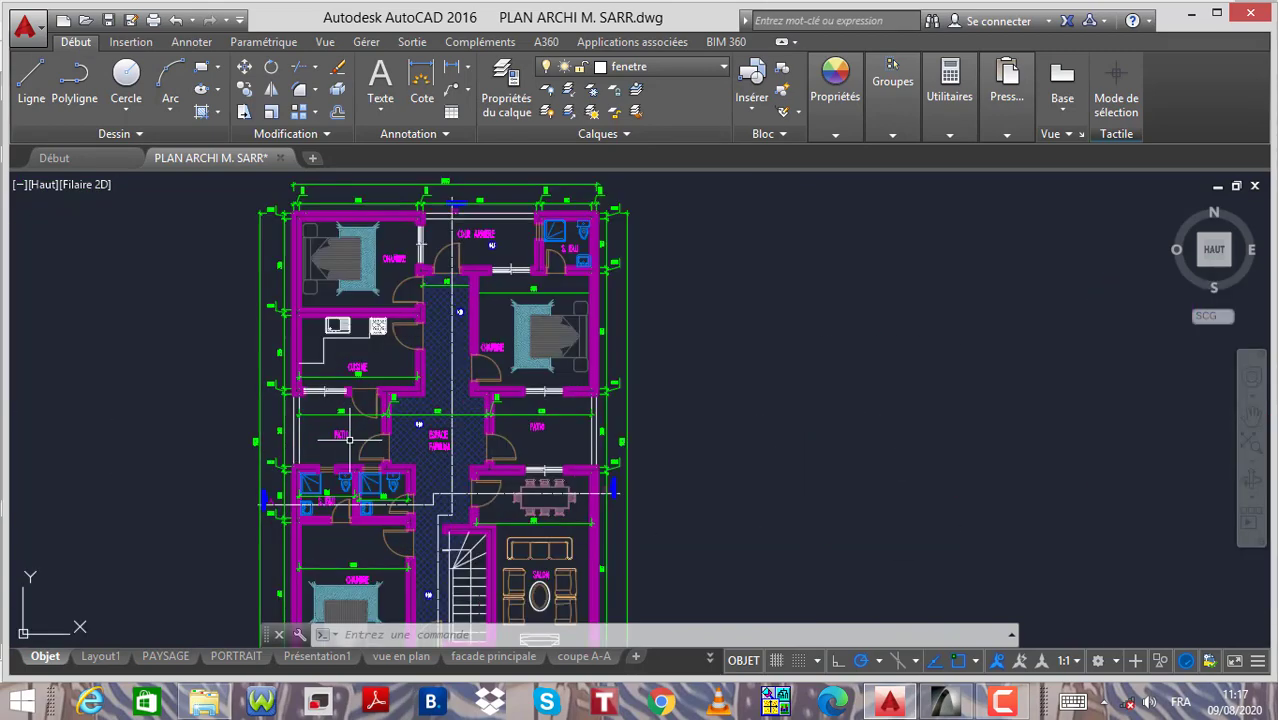
{"action": "scroll", "coordinate": [375, 452], "scroll_direction": "down", "scroll_amount": 3}
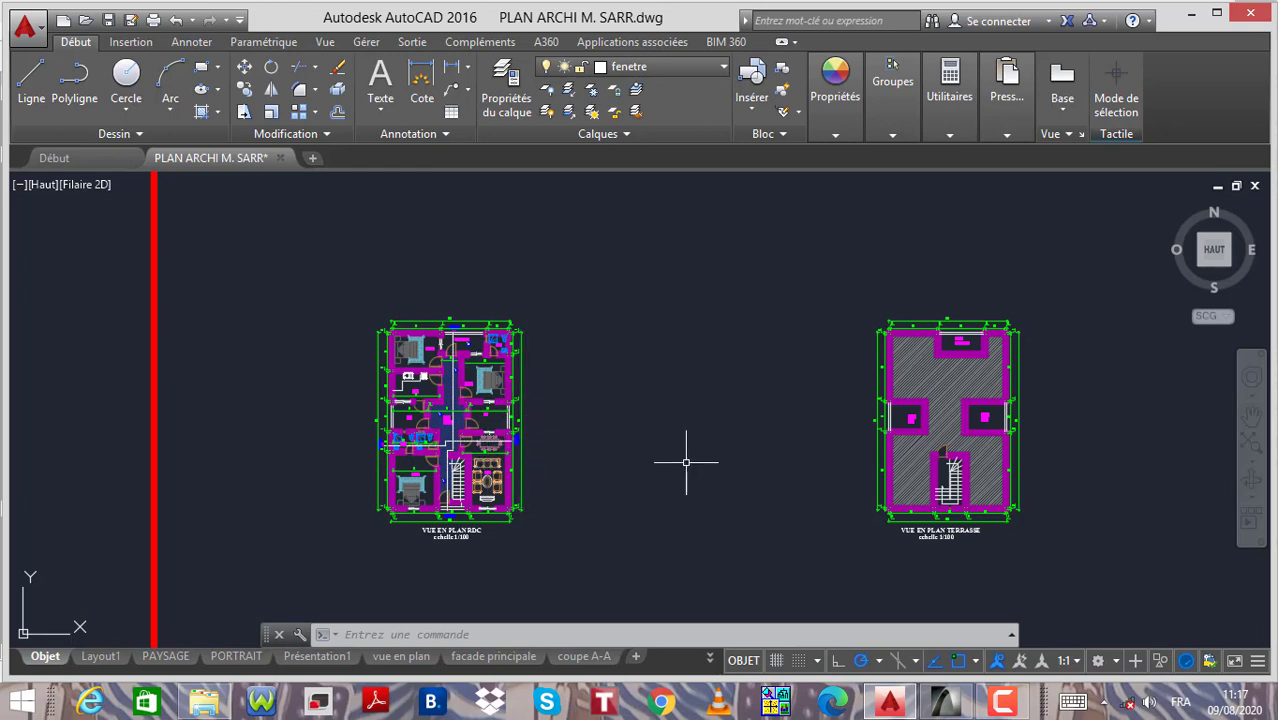
Switch back to ArchiCAD and delete the Sous-sol storey in the storey settings.
{"action": "left_click", "coordinate": [1192, 20]}
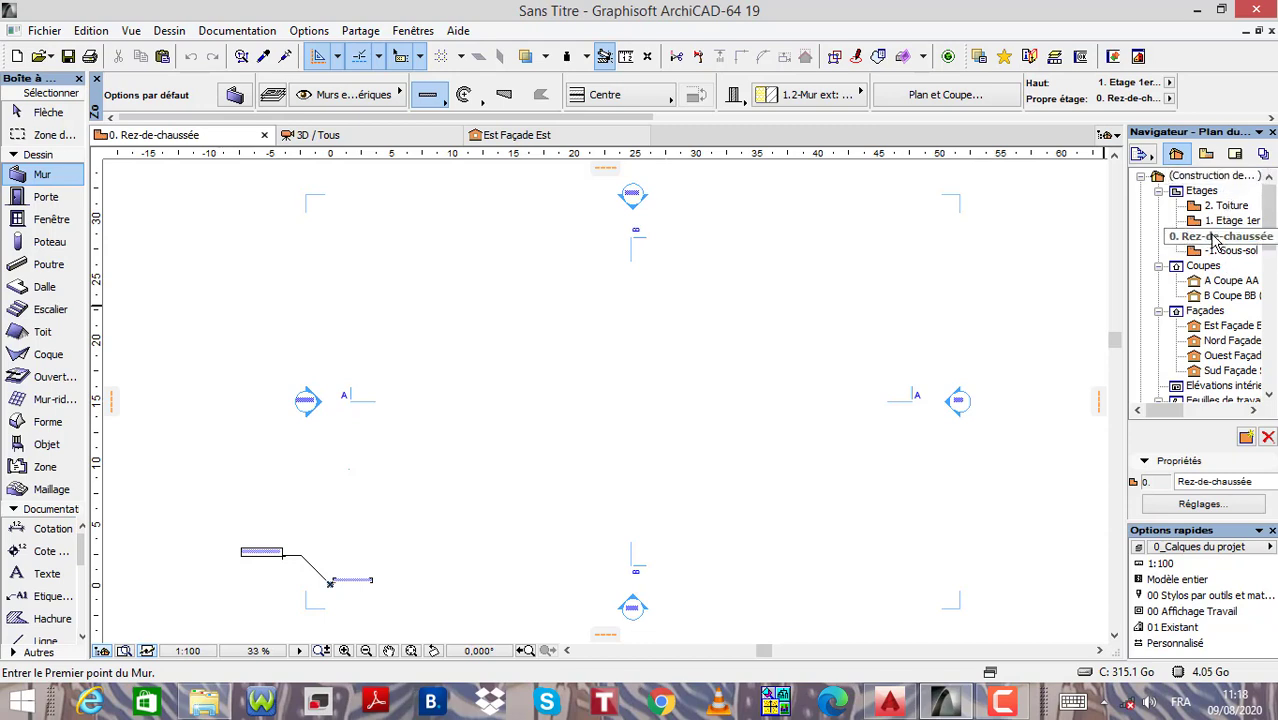
{"action": "right_click", "coordinate": [1215, 244]}
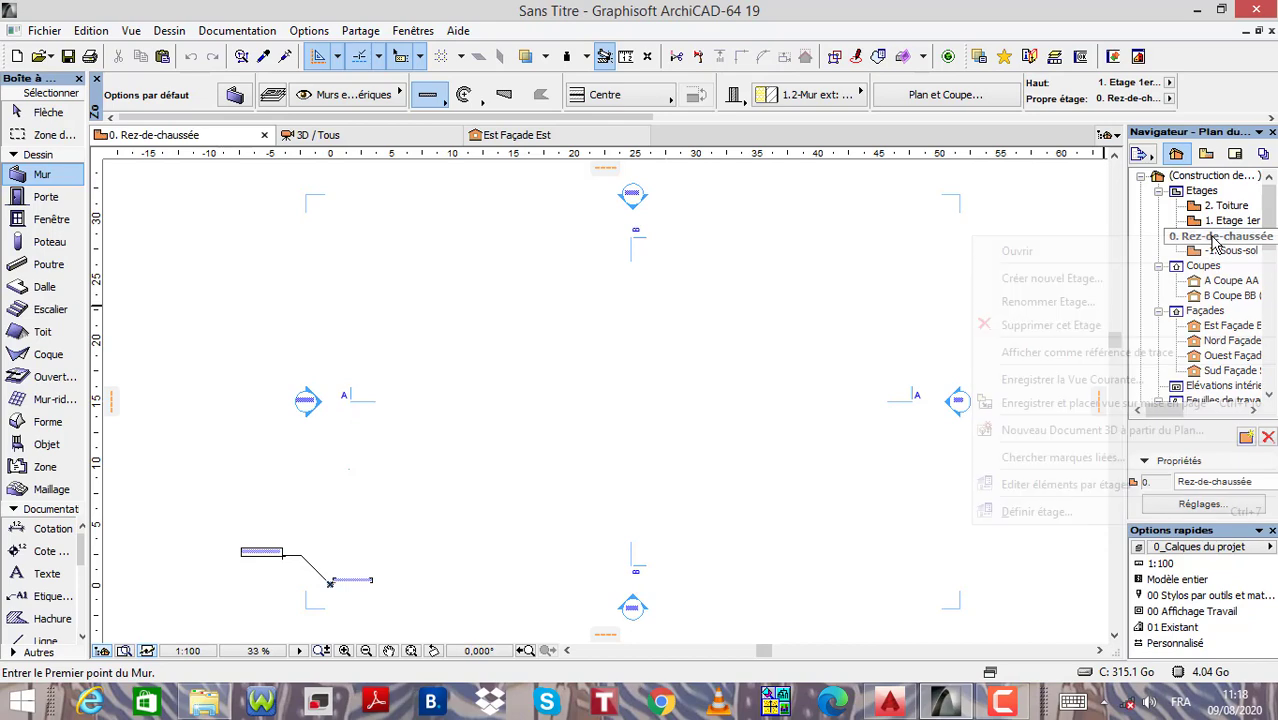
{"action": "left_click", "coordinate": [1036, 512]}
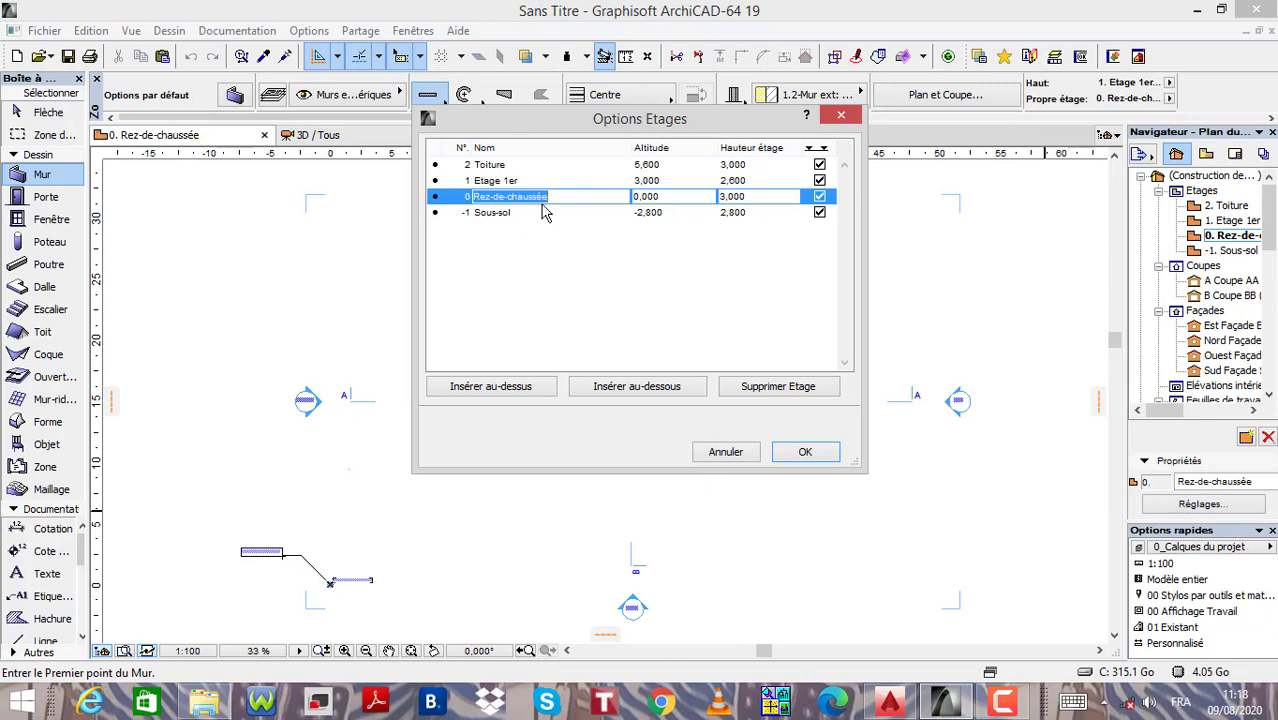
{"action": "left_click", "coordinate": [490, 214]}
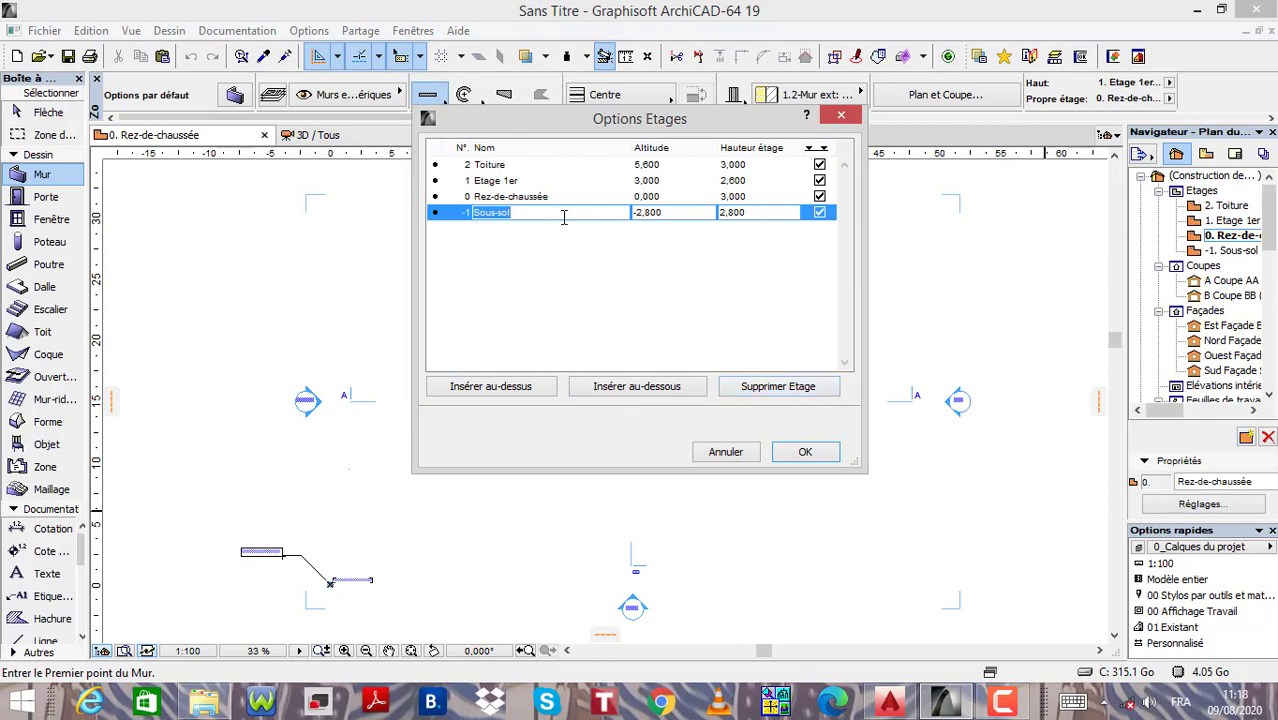
{"action": "left_click", "coordinate": [770, 392]}
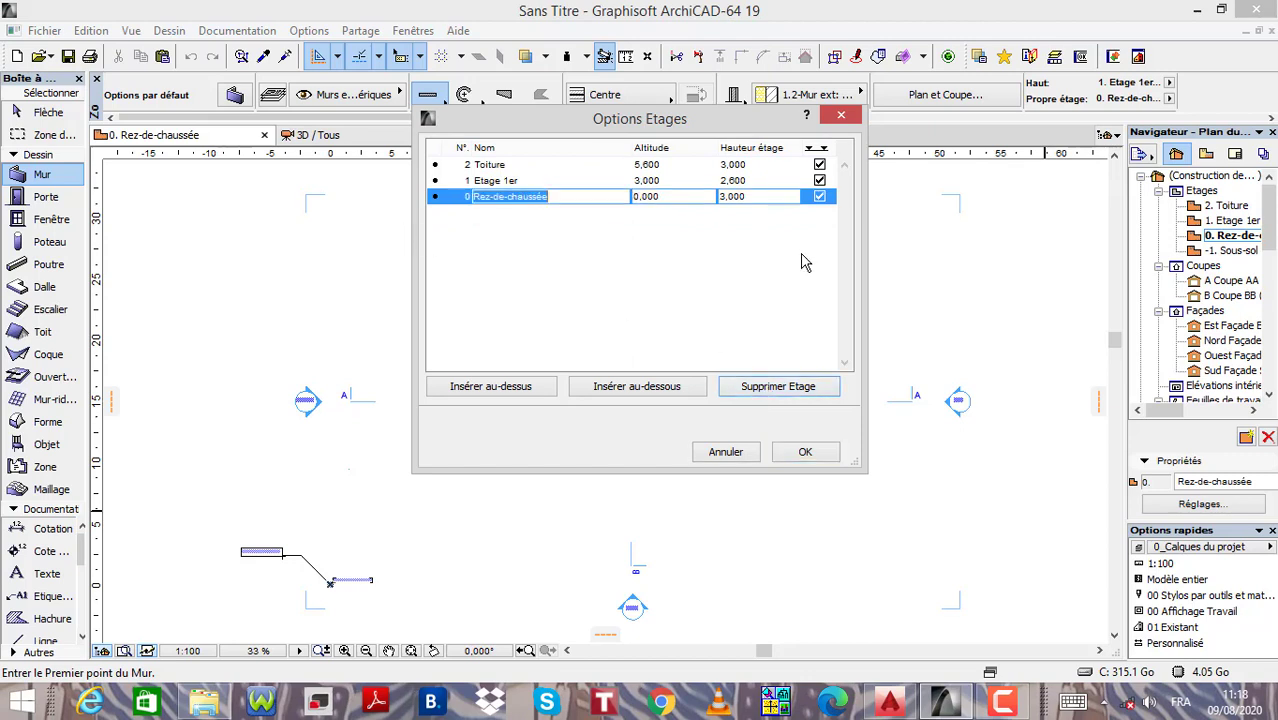
Set the storey height of Rez-de-chaussée to 3,200.
{"action": "left_click", "coordinate": [663, 197]}
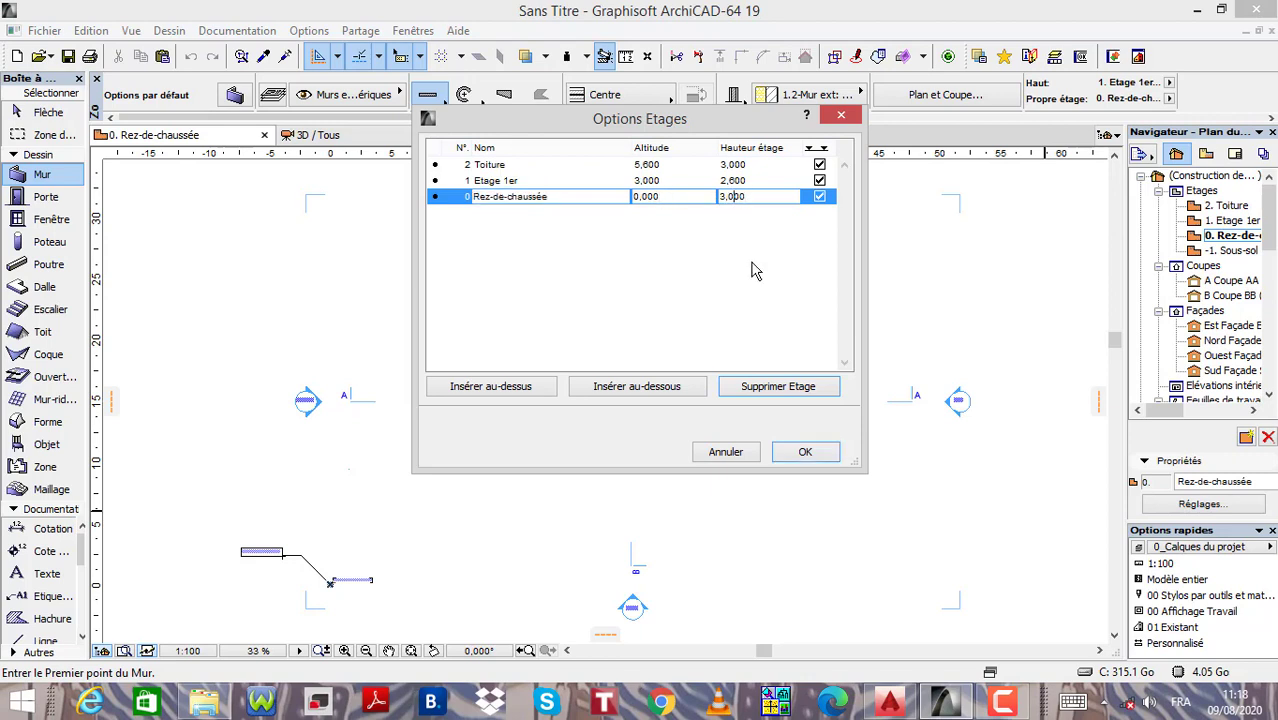
{"action": "key", "text": "BackSpace"}
{"action": "type", "text": "2"}
{"action": "key", "text": "Tab"}
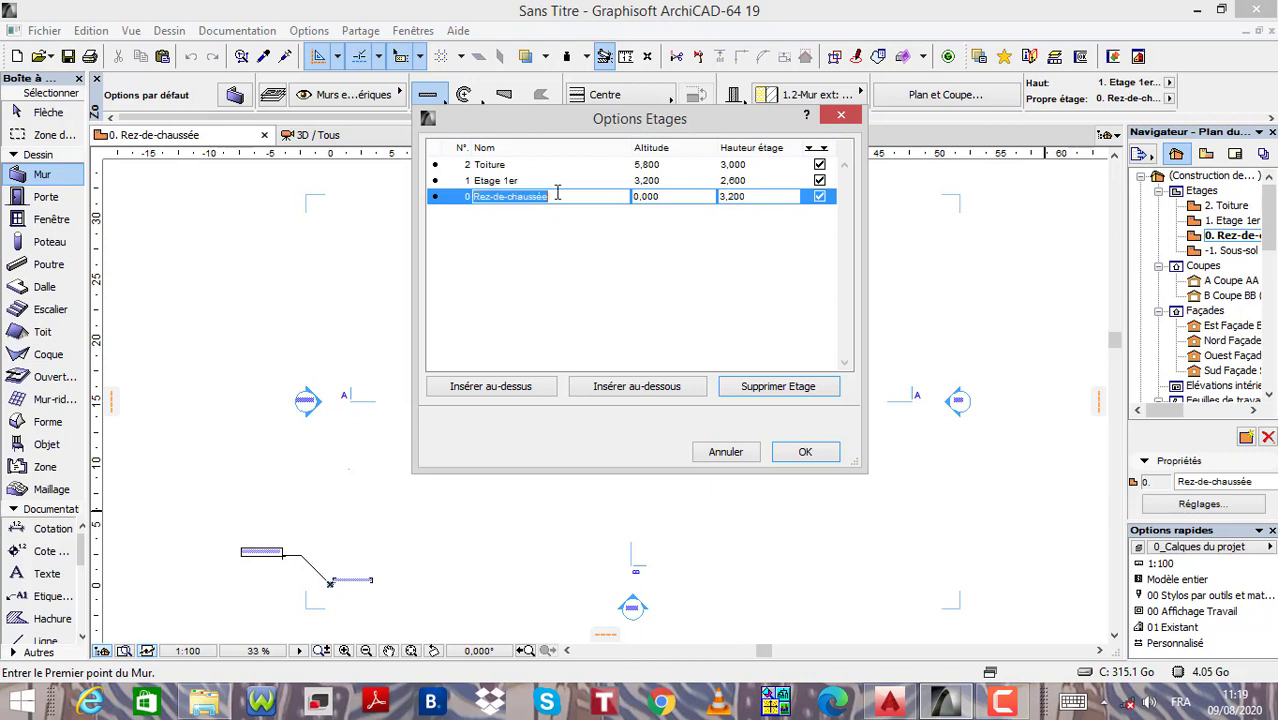
Delete the Etage 1er storey, apply the storey settings and accept the permanent deletion of the removed storeys.
{"action": "left_click", "coordinate": [497, 182]}
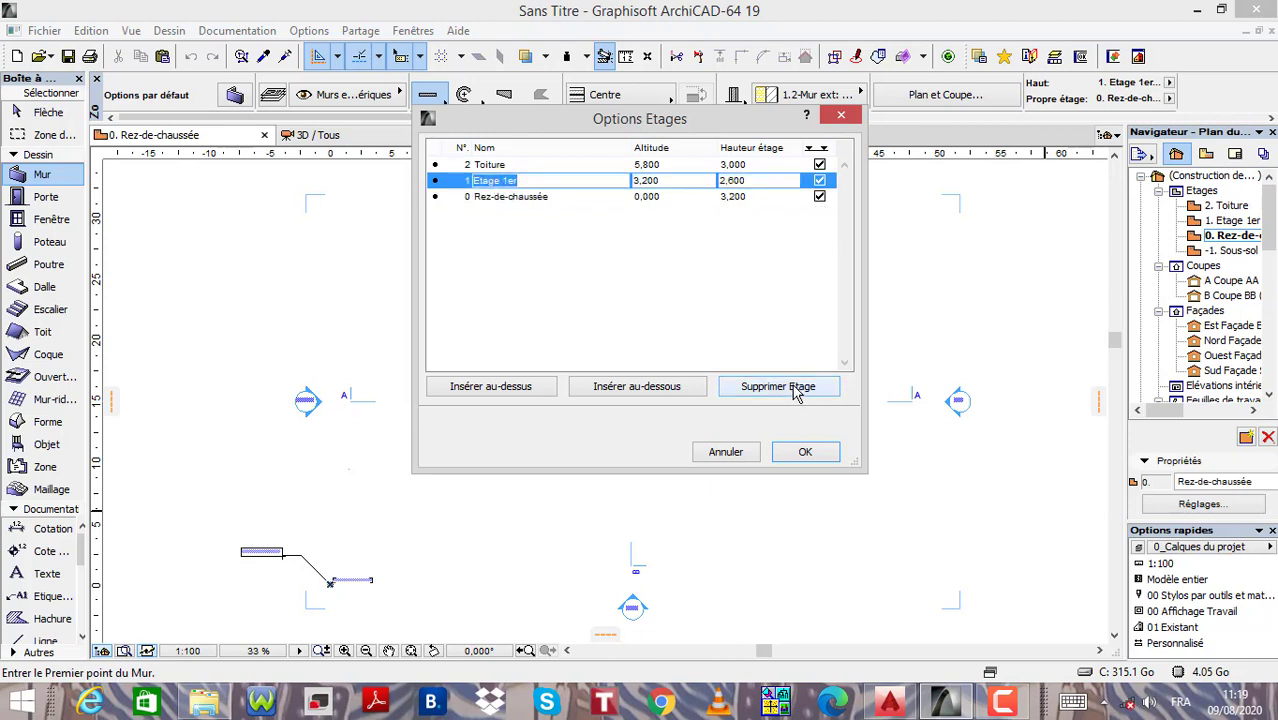
{"action": "left_click", "coordinate": [782, 390]}
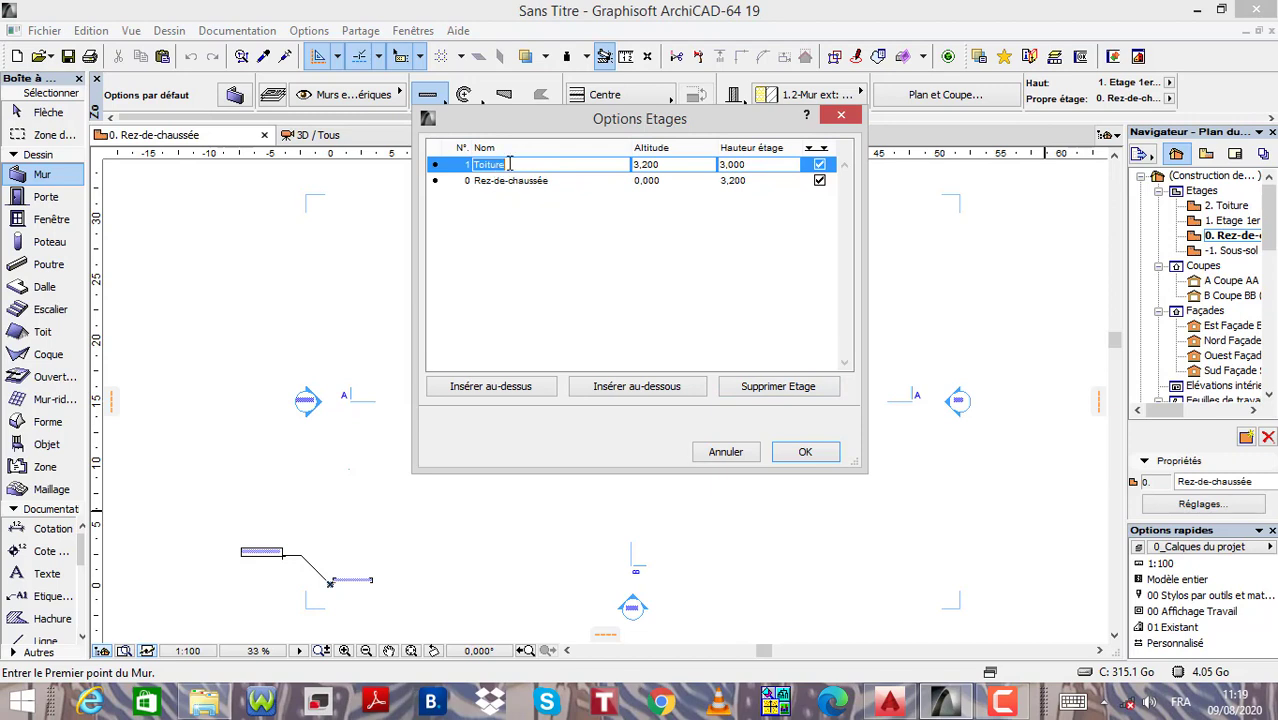
{"action": "left_click", "coordinate": [638, 265]}
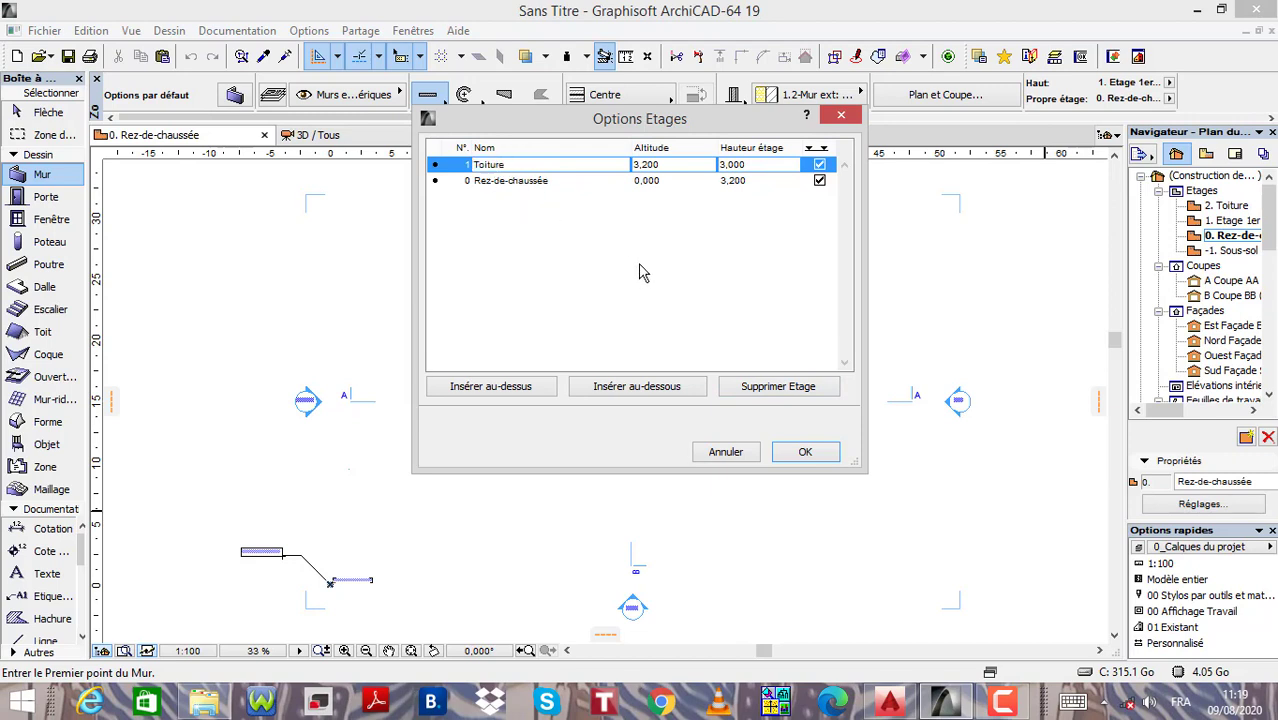
{"action": "left_click", "coordinate": [806, 455]}
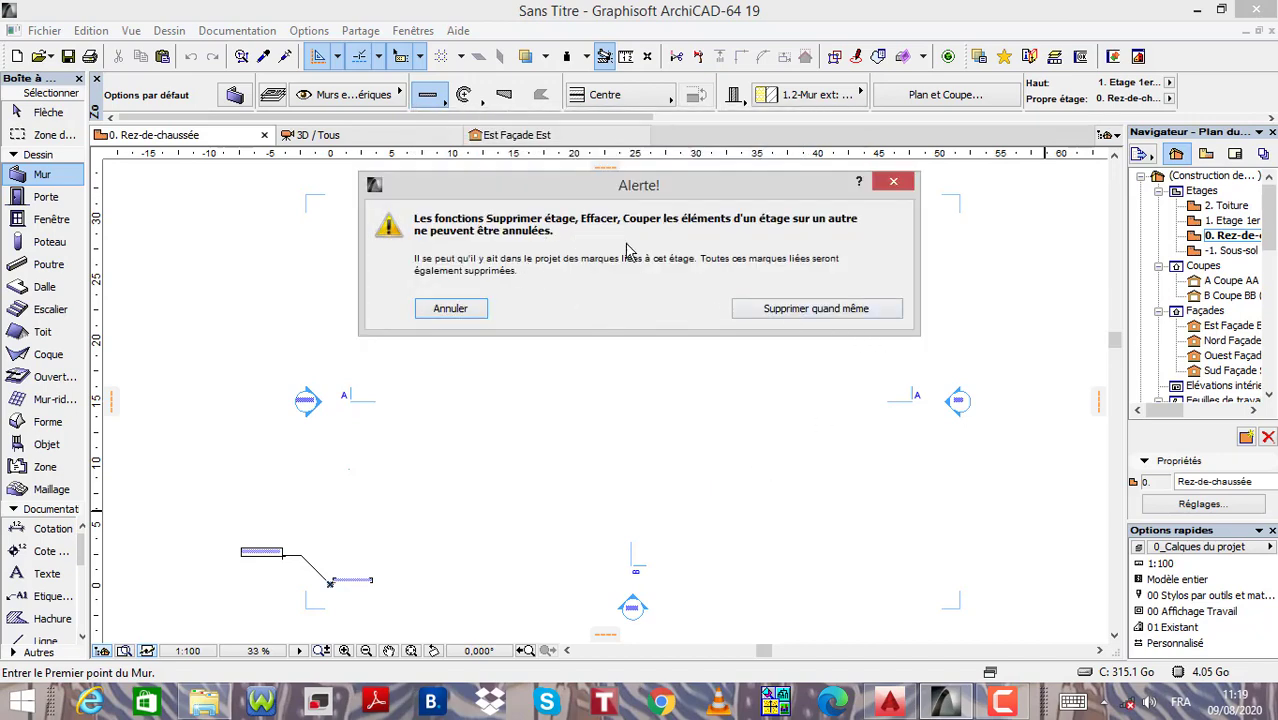
{"action": "left_click", "coordinate": [811, 309]}
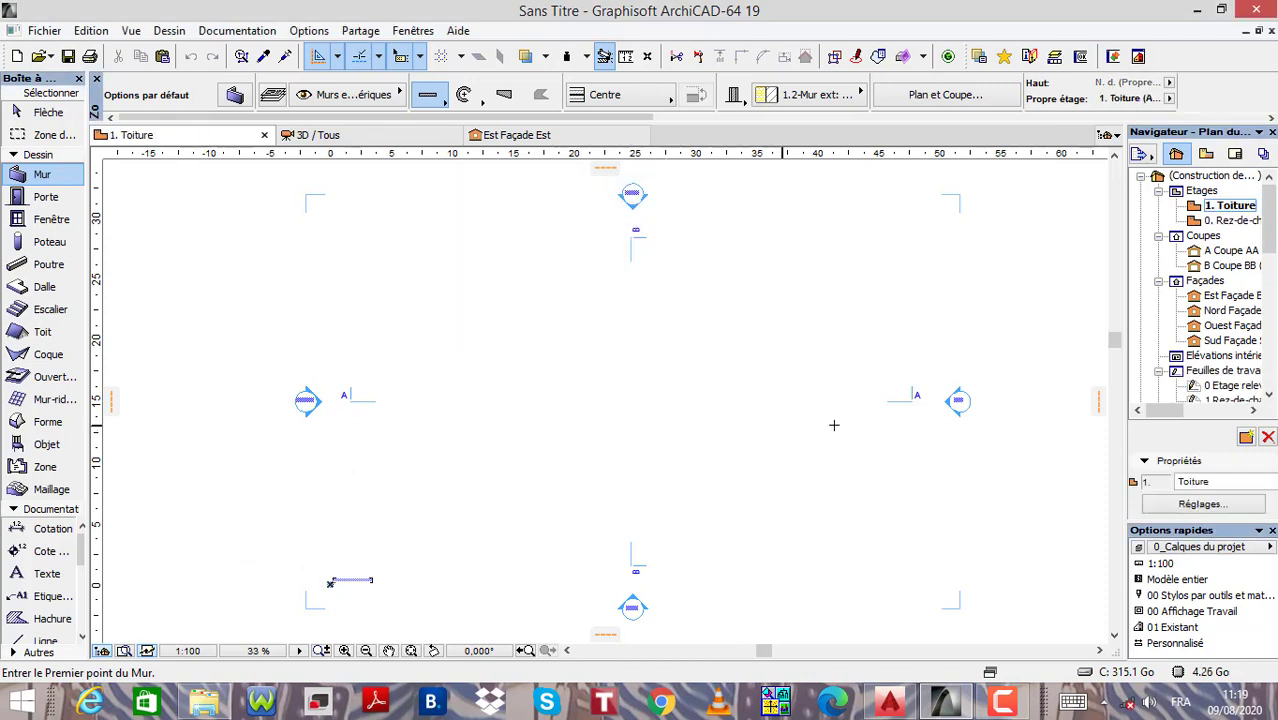